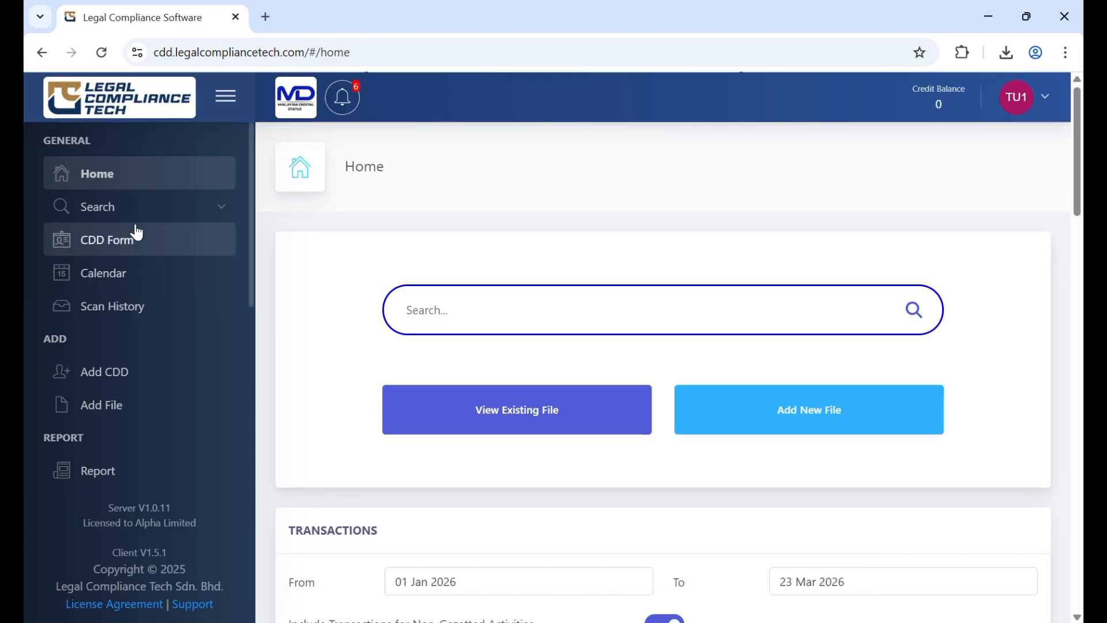
pyautogui.click(144, 210)
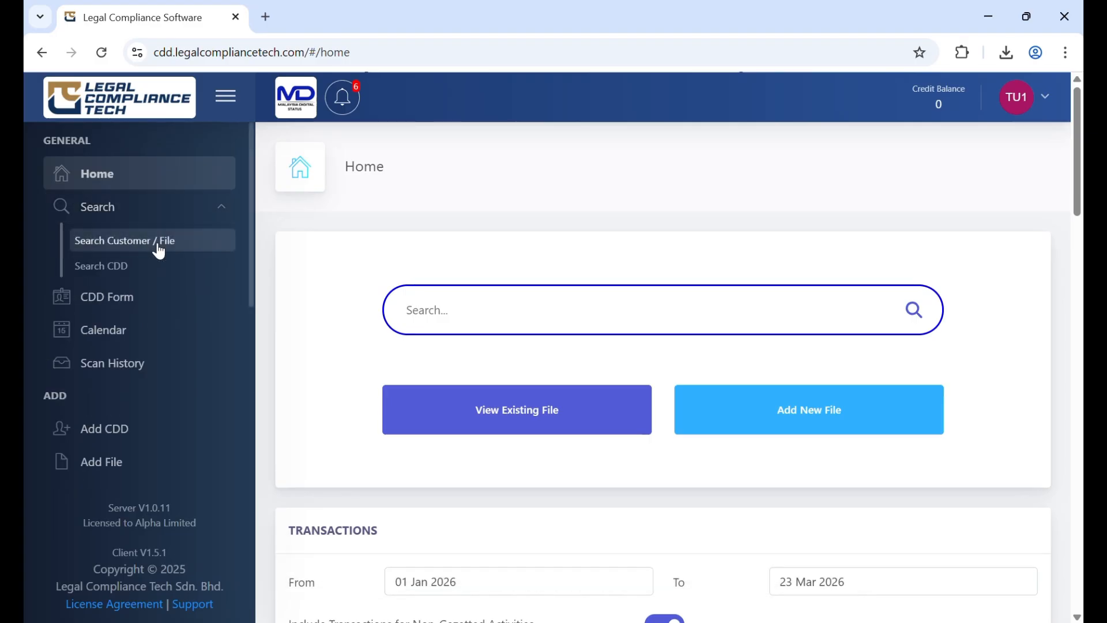
pyautogui.click(159, 248)
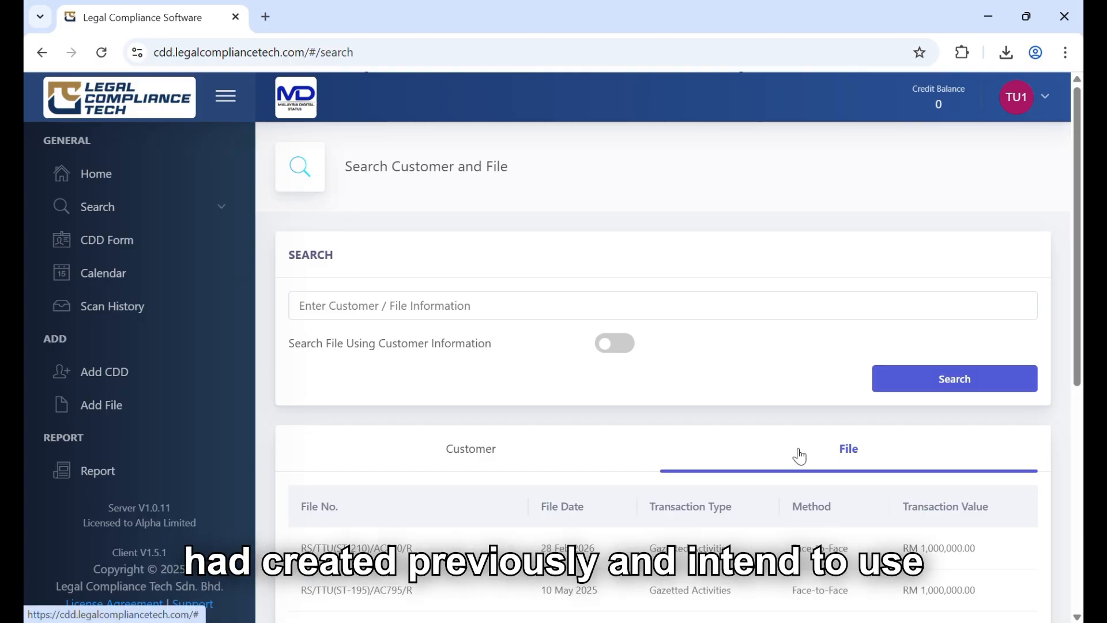
pyautogui.scroll(-6, 800, 457)
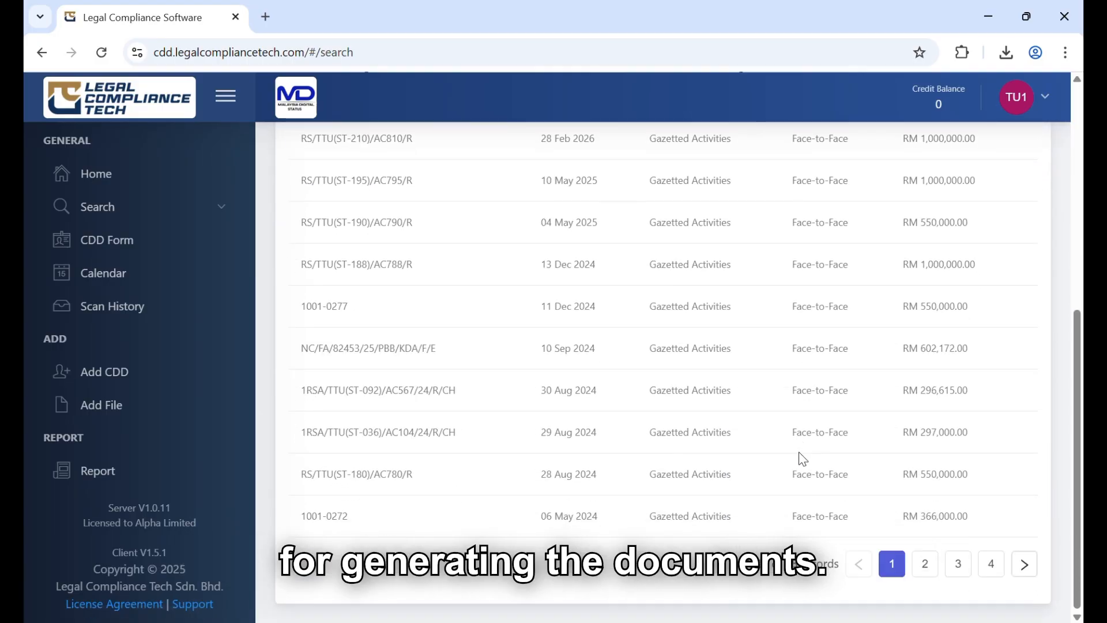
pyautogui.click(349, 474)
pyautogui.scroll(-5, 396, 497)
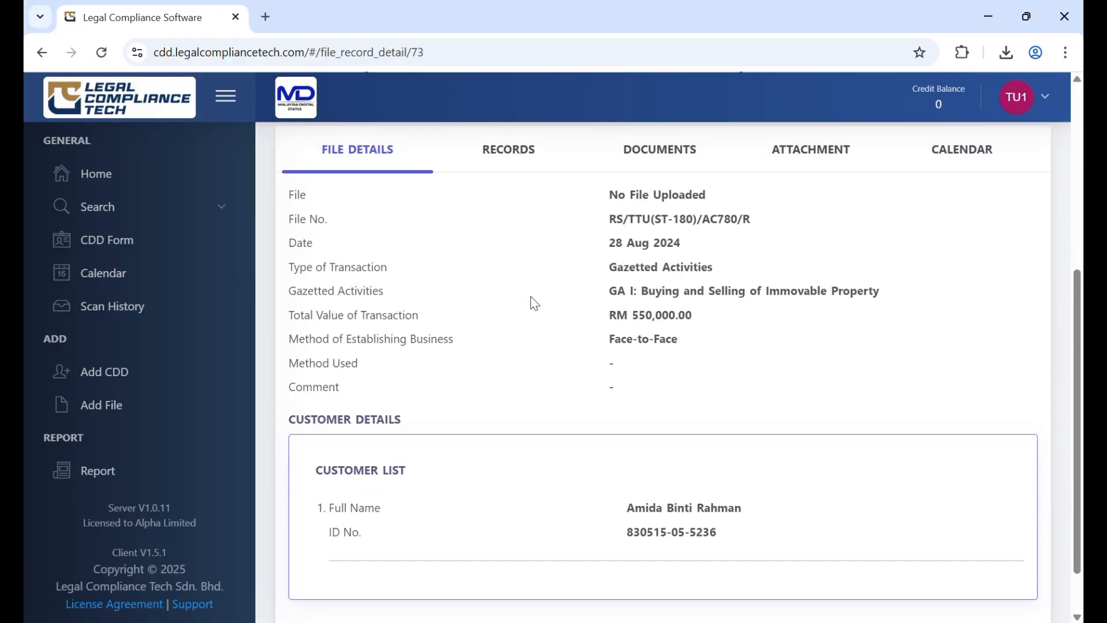
# Start adding group data to the file's documents using the group MIB Financing Facility (Developer: Meta Corporation)
pyautogui.click(657, 156)
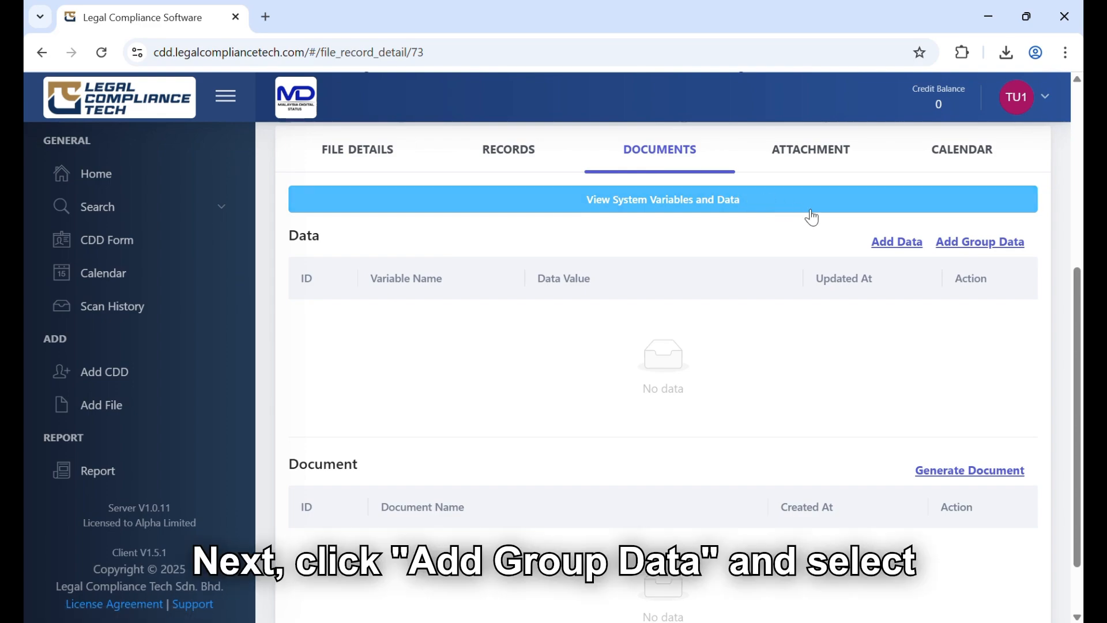
pyautogui.click(979, 244)
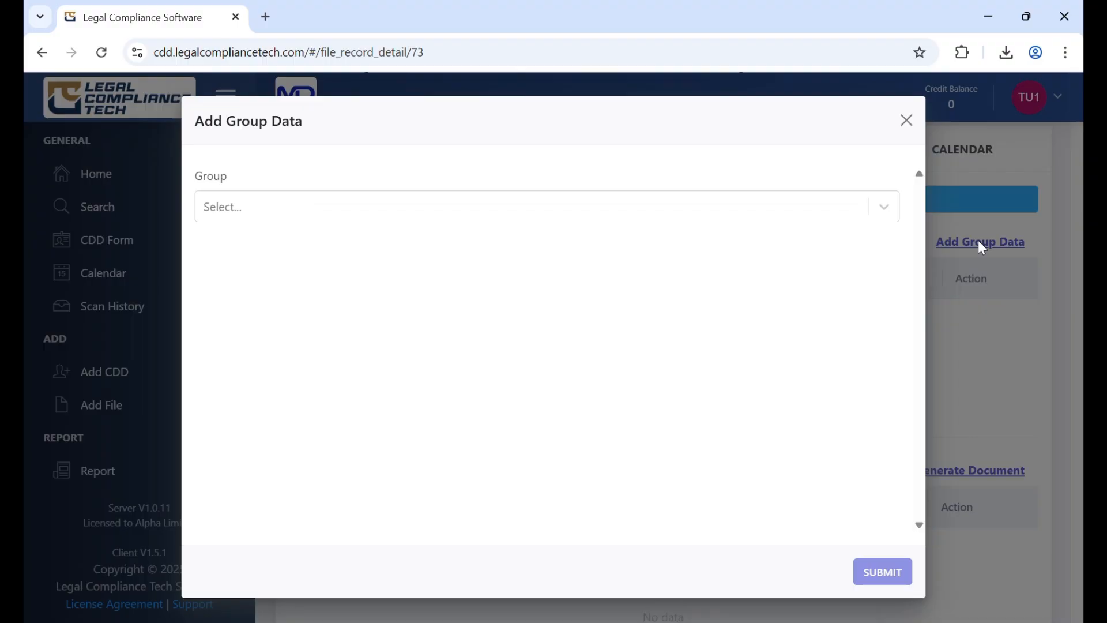
pyautogui.click(519, 208)
pyautogui.click(448, 249)
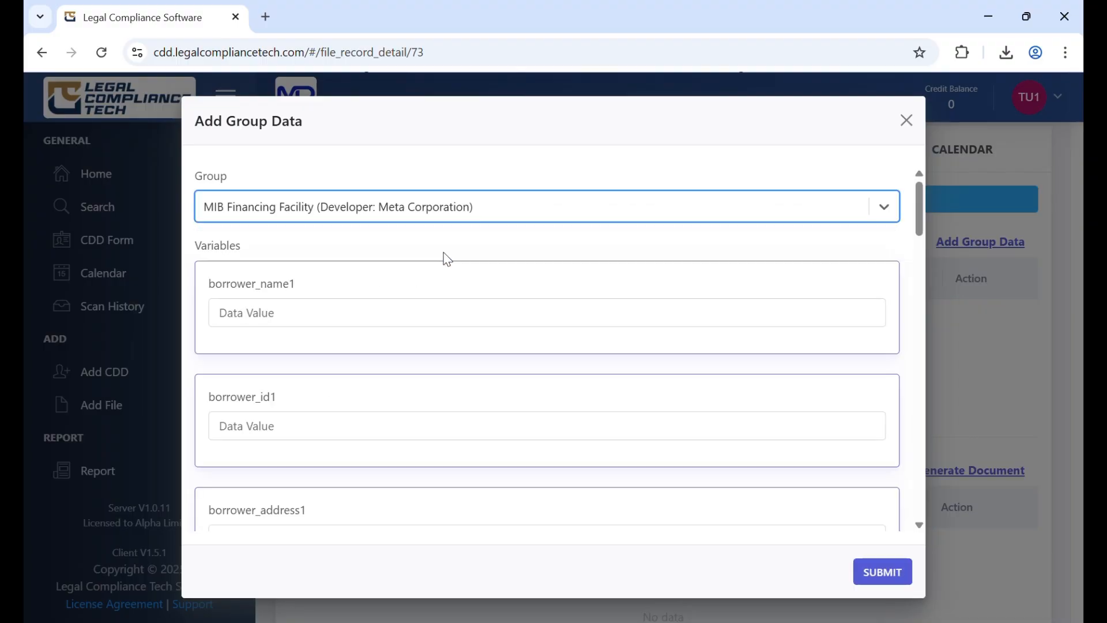
# Fill in the first borrower's full name, ID number and address in borrower_name1, borrower_id1 and borrower_address1
pyautogui.click(374, 313)
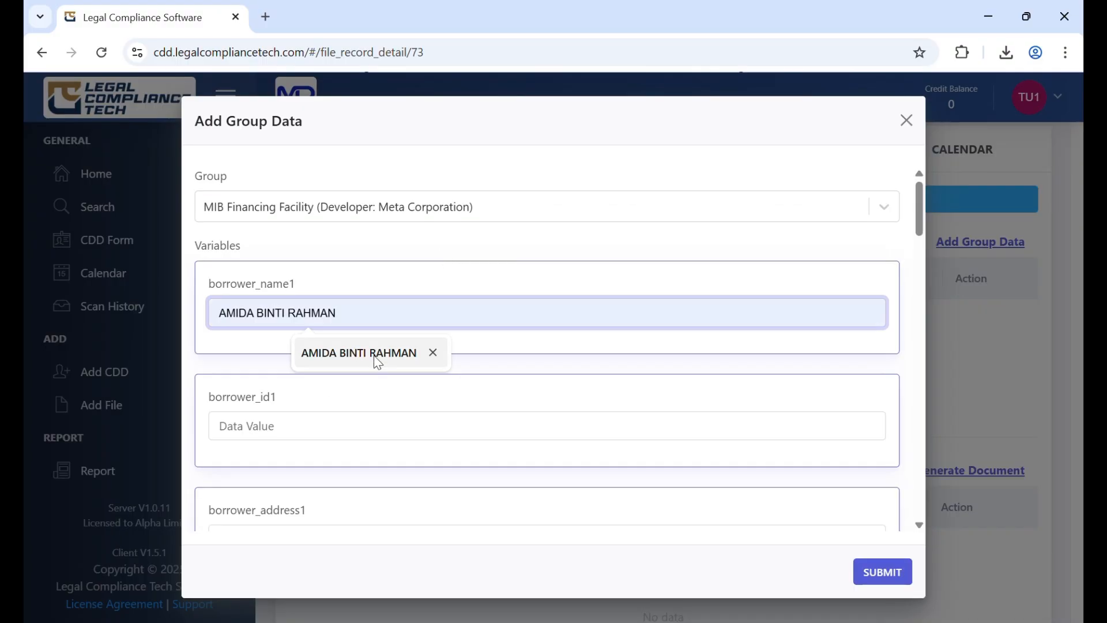
pyautogui.click(372, 354)
pyautogui.click(308, 431)
pyautogui.click(331, 469)
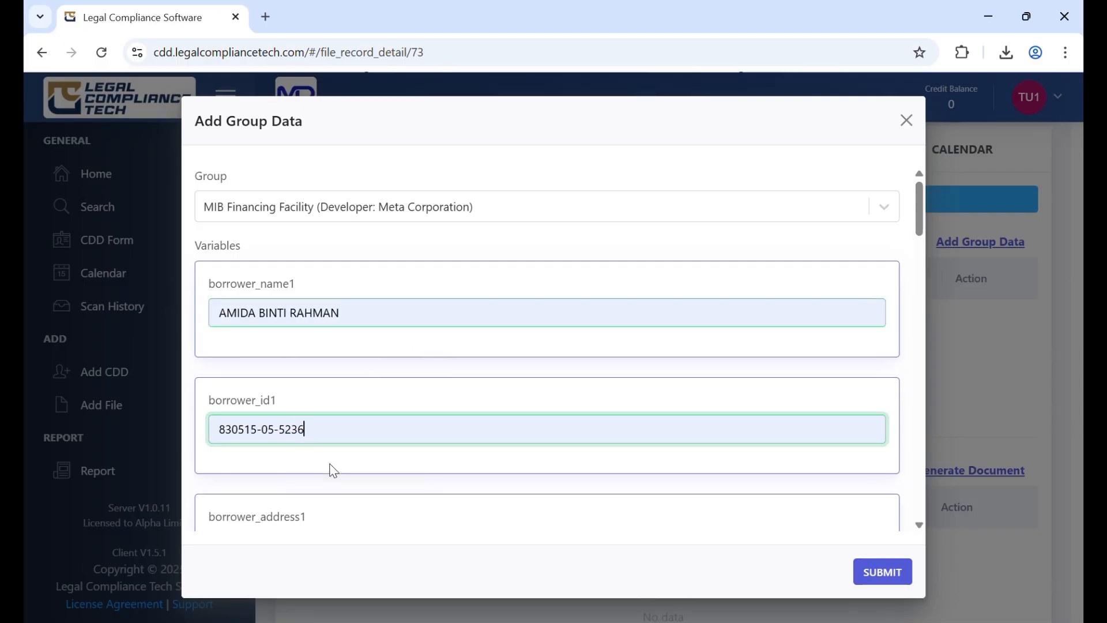
pyautogui.scroll(-4, 336, 464)
pyautogui.click(299, 294)
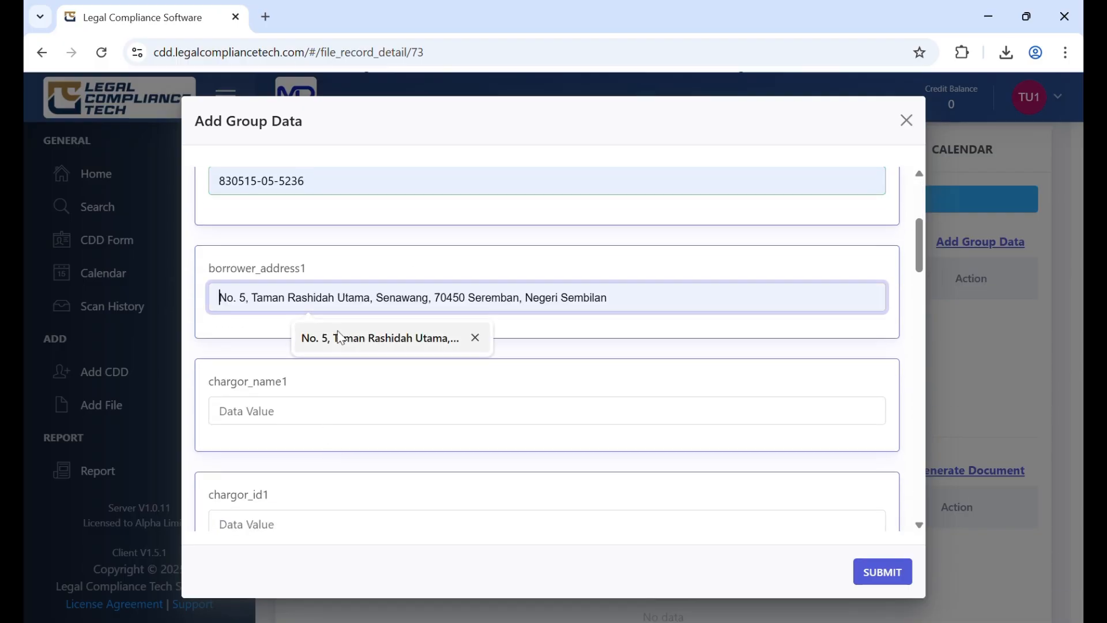
pyautogui.click(337, 341)
# Fill in the first chargor's full name, ID number and address with the same details as the borrower
pyautogui.click(303, 412)
pyautogui.click(334, 453)
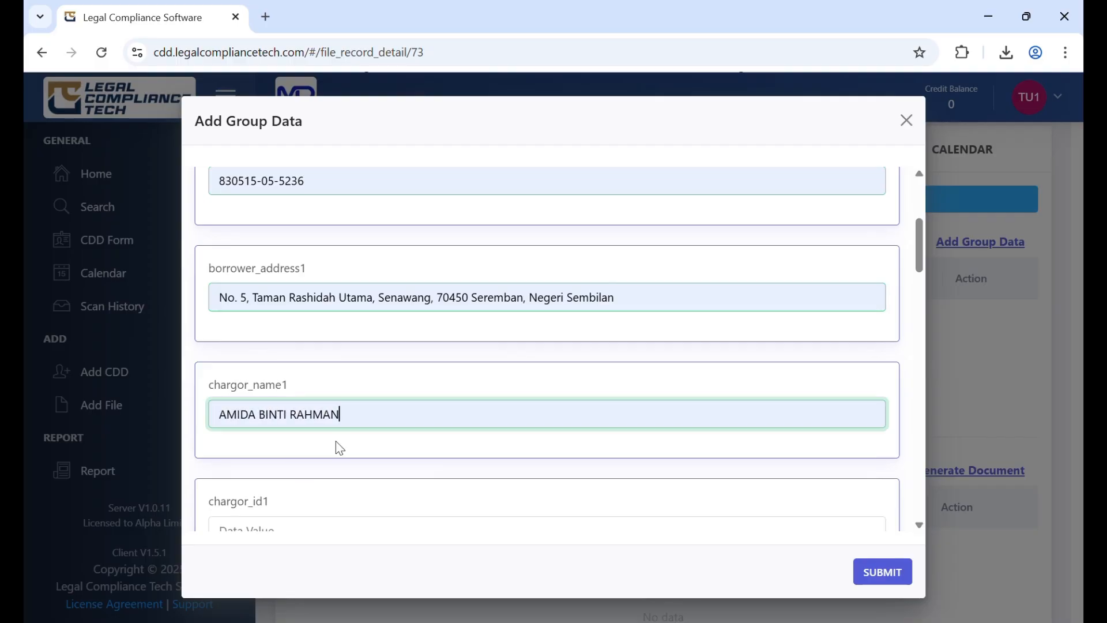
pyautogui.scroll(-4, 334, 439)
pyautogui.click(294, 295)
pyautogui.click(319, 321)
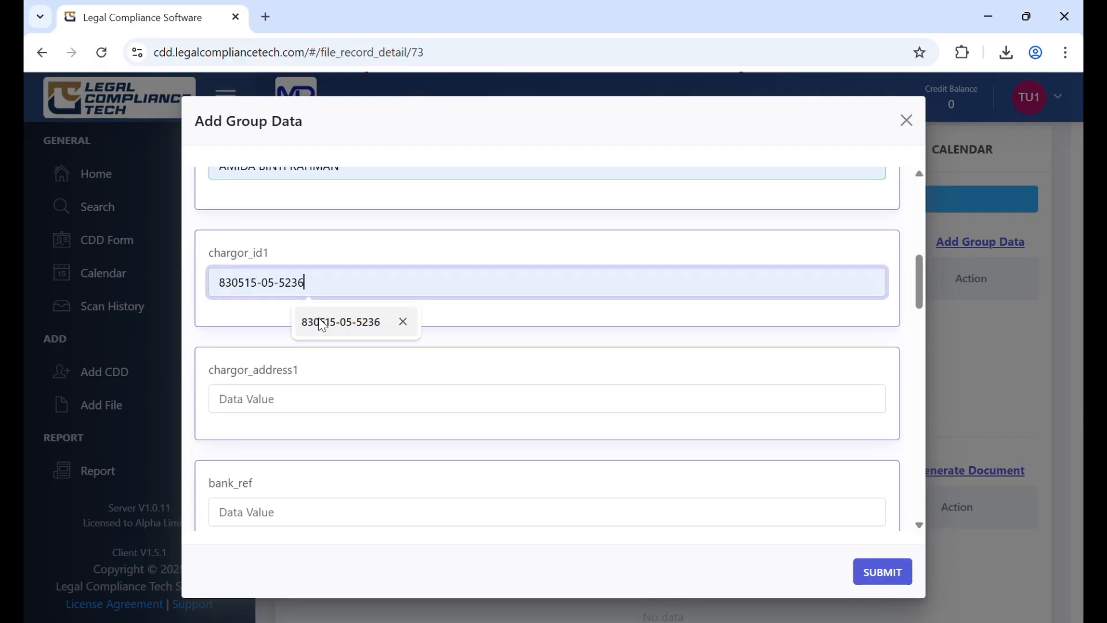
pyautogui.click(304, 396)
pyautogui.click(320, 438)
pyautogui.scroll(-3, 328, 425)
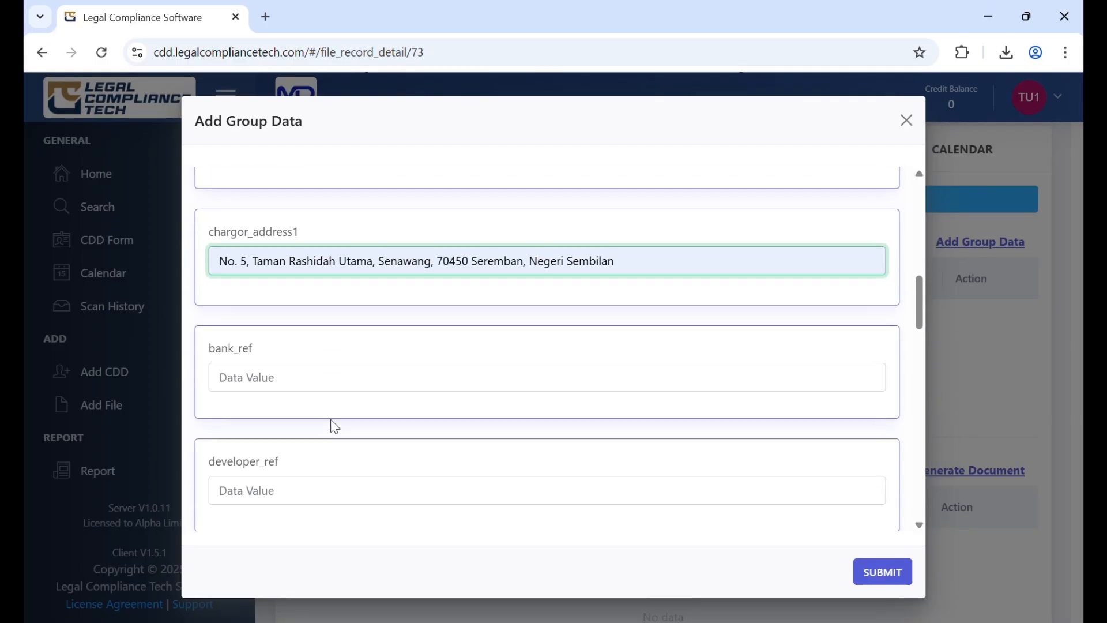
pyautogui.click(297, 348)
pyautogui.click(334, 391)
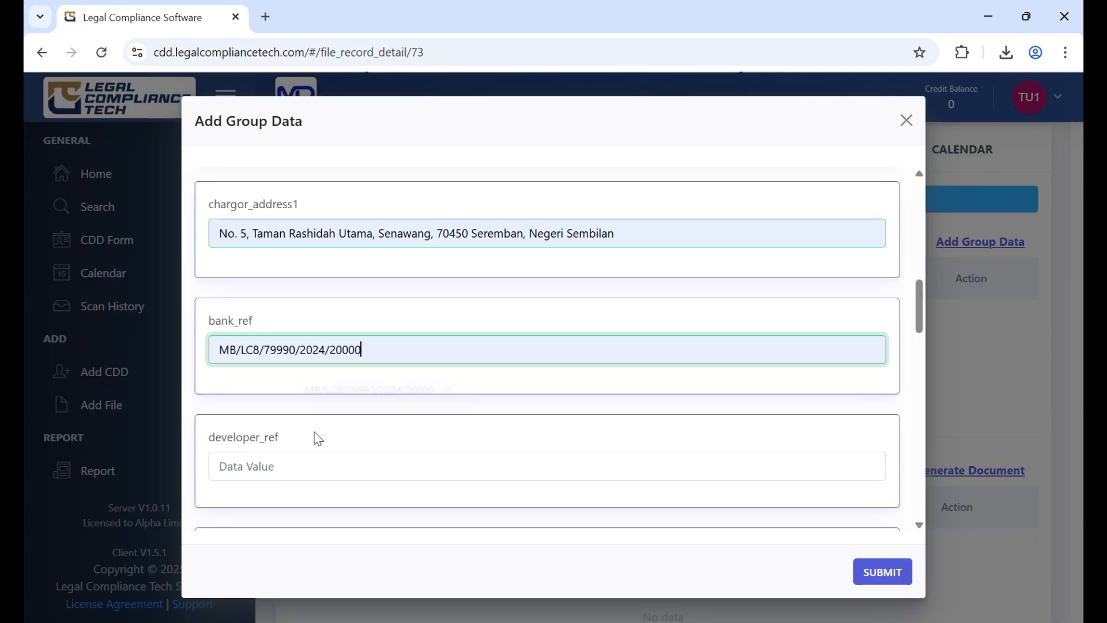
pyautogui.click(299, 466)
pyautogui.click(316, 501)
# Set date_lo to 15/09/2024 and loan_value_description to Five Hundred and Fifty Thousand
pyautogui.scroll(-3, 329, 461)
pyautogui.click(281, 330)
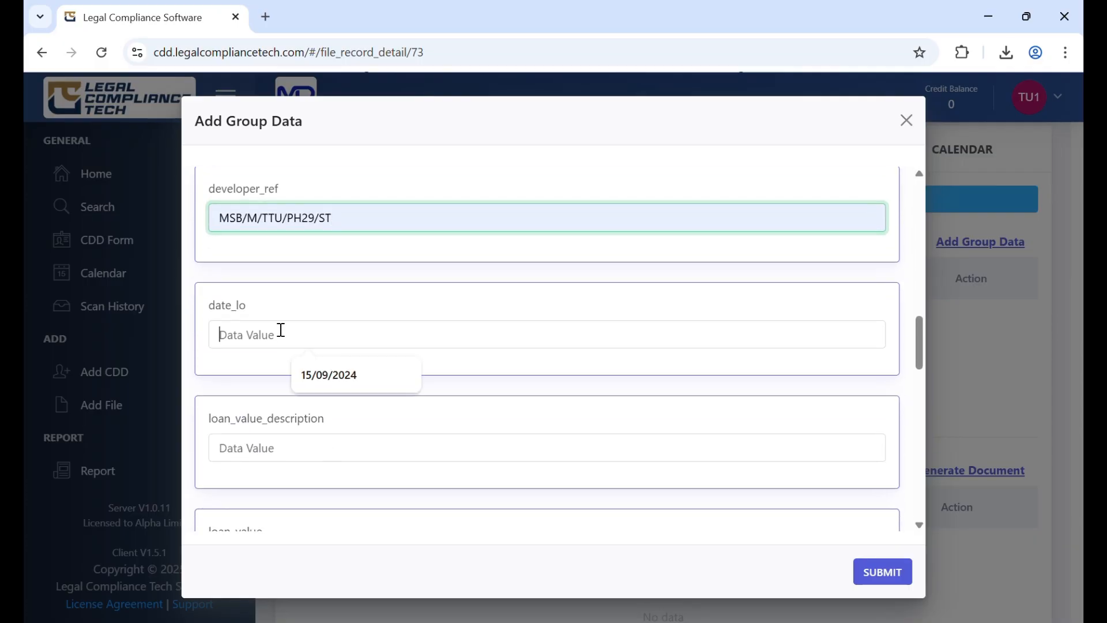
pyautogui.click(312, 380)
pyautogui.click(299, 454)
pyautogui.click(333, 496)
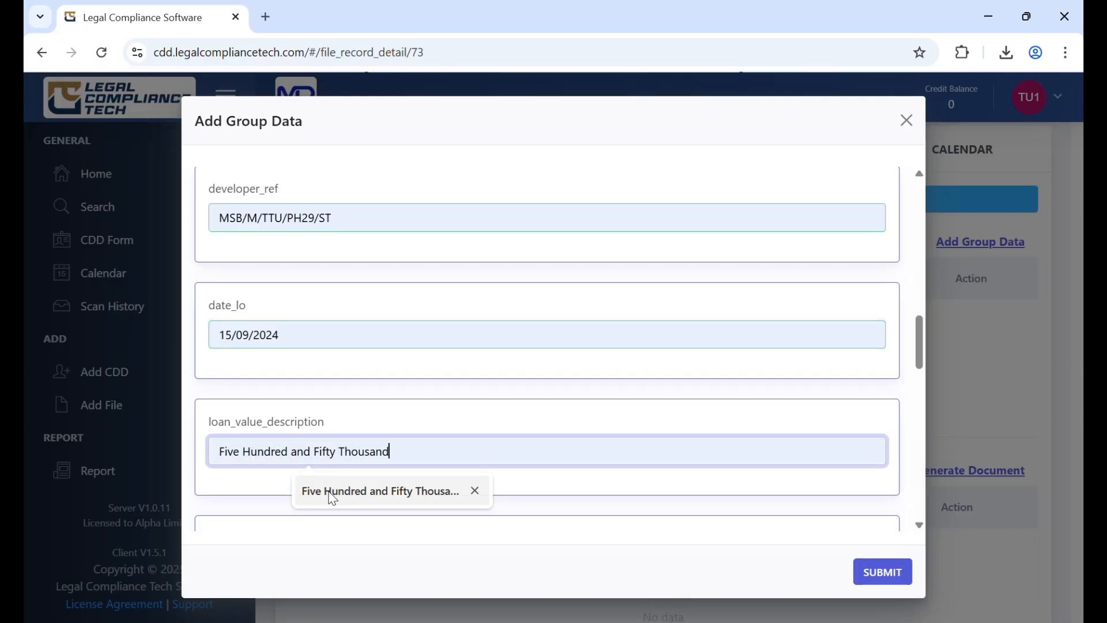
# Set loan_value to 550,000.00 and mrtt_value to 45,000.00 in the group data
pyautogui.scroll(-4, 326, 452)
pyautogui.click(277, 322)
pyautogui.click(323, 363)
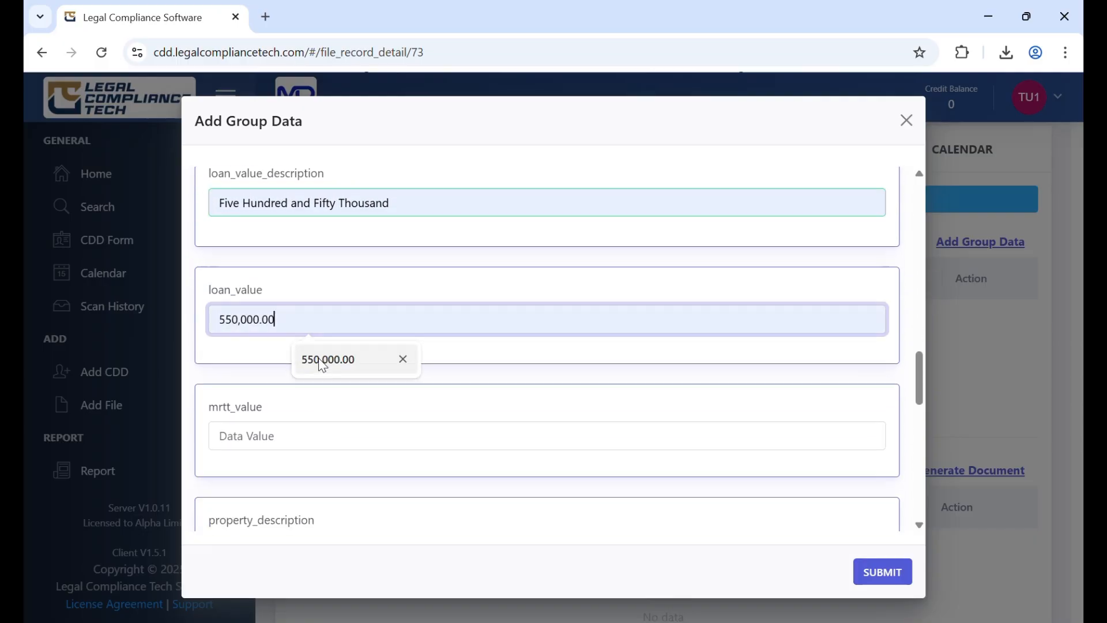
pyautogui.click(299, 438)
pyautogui.click(326, 474)
pyautogui.scroll(-4, 320, 429)
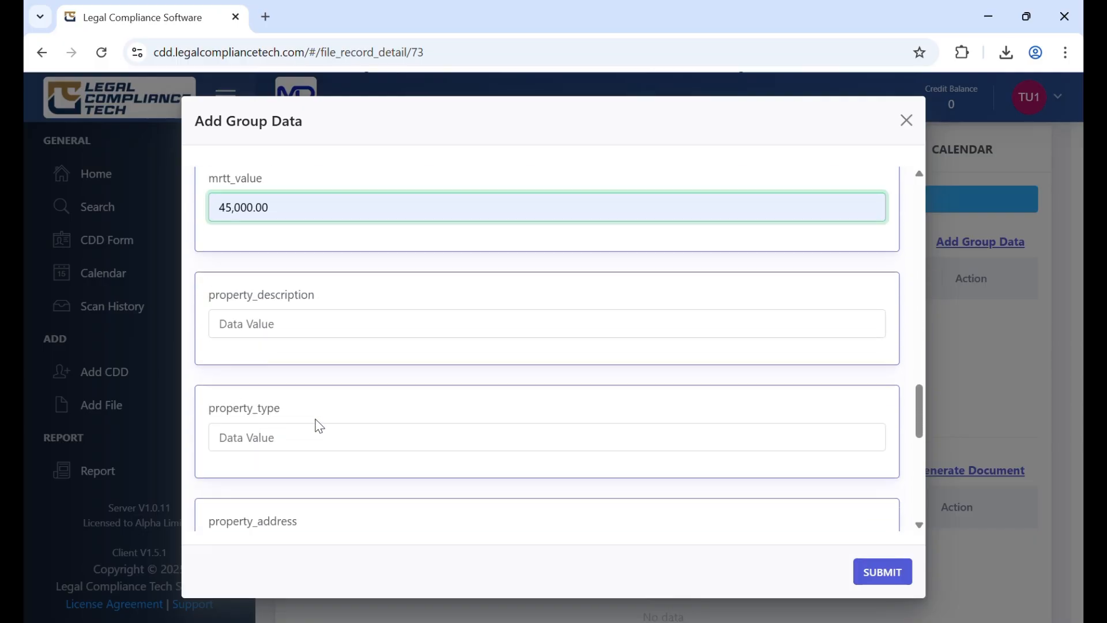
pyautogui.click(279, 314)
pyautogui.click(323, 346)
pyautogui.click(301, 423)
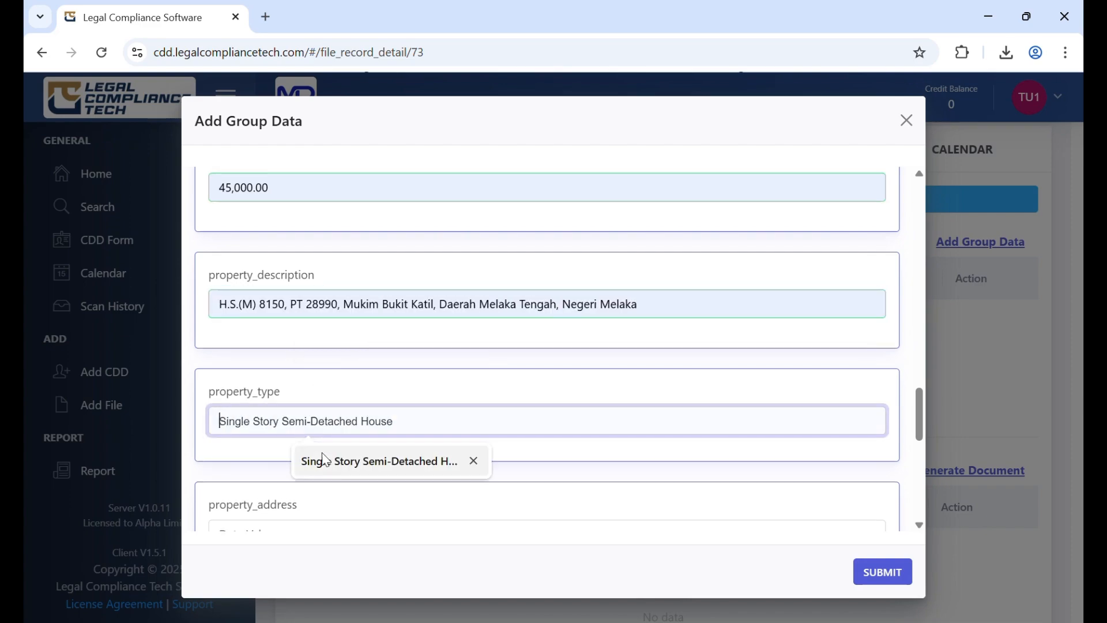
pyautogui.click(324, 461)
# Fill in the property's address in property_address and set property_value to 750,000.00
pyautogui.scroll(-4, 321, 441)
pyautogui.click(284, 290)
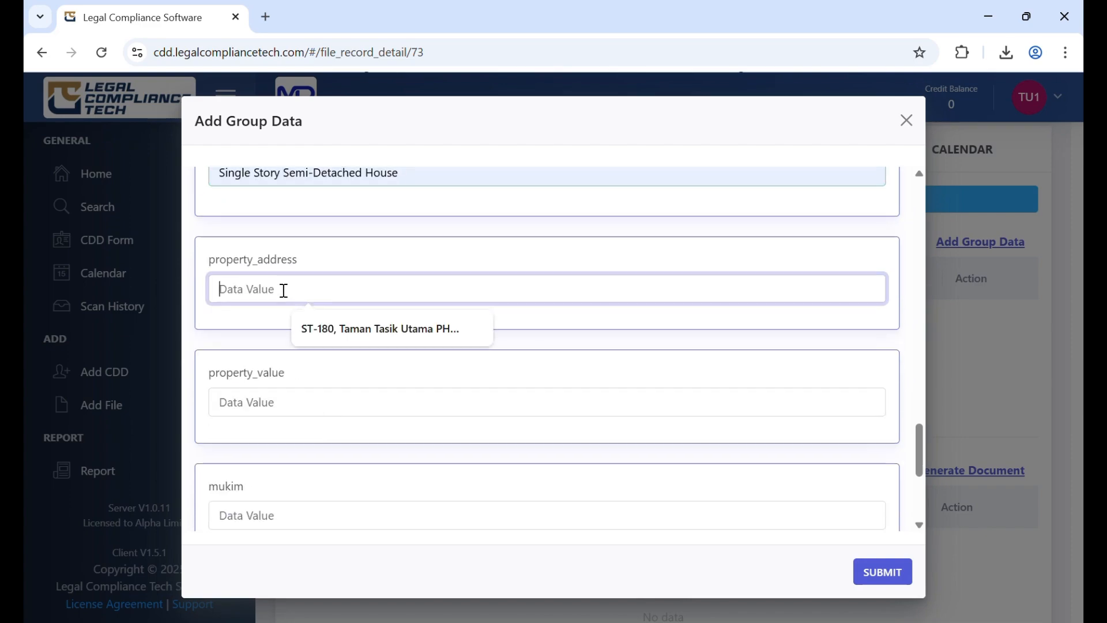
pyautogui.click(309, 328)
pyautogui.click(304, 399)
pyautogui.click(335, 444)
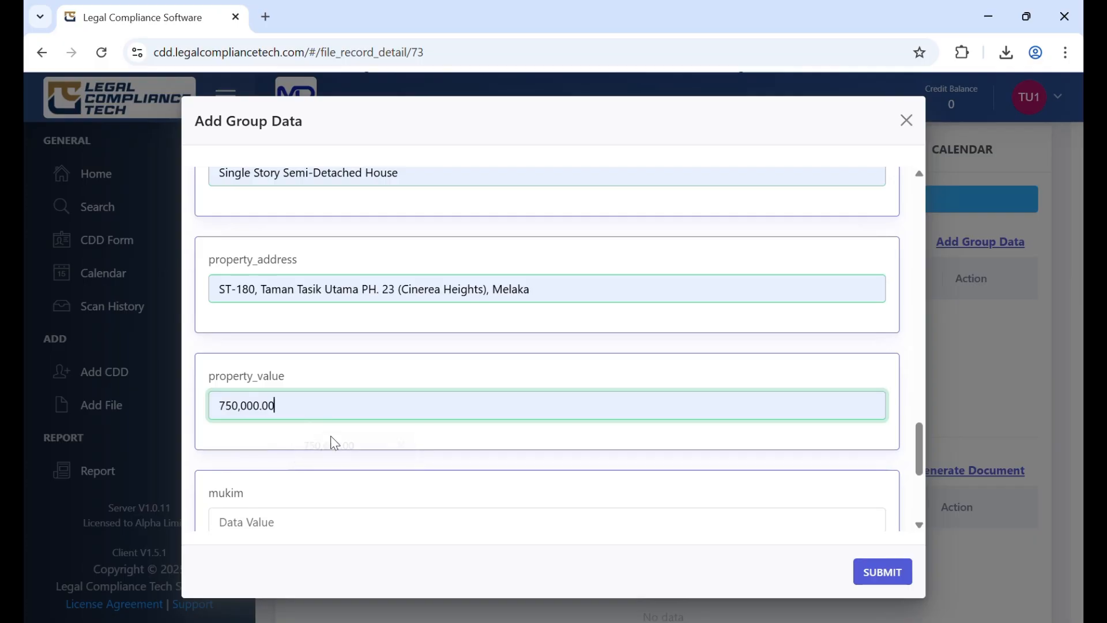
# Set mukim to Mukim Bukit Katil, pt to PT 28990 and hakmilik to H.S.(M) 8150, and submit the group data
pyautogui.scroll(-4, 334, 435)
pyautogui.click(282, 272)
pyautogui.click(321, 316)
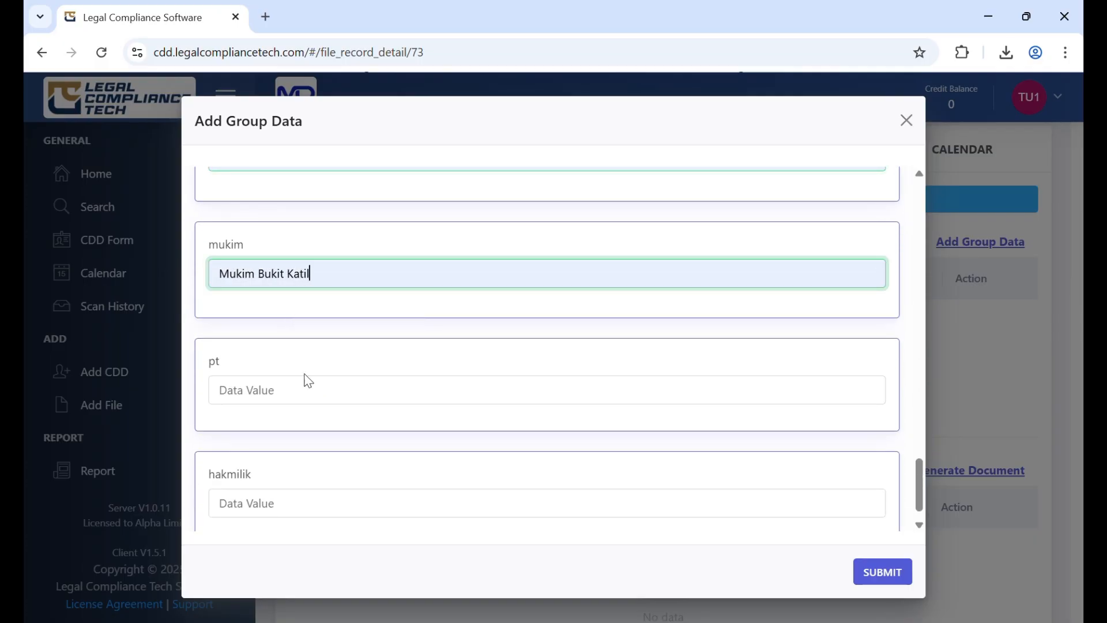
pyautogui.click(308, 389)
pyautogui.click(319, 427)
pyautogui.scroll(-2, 319, 433)
pyautogui.click(309, 474)
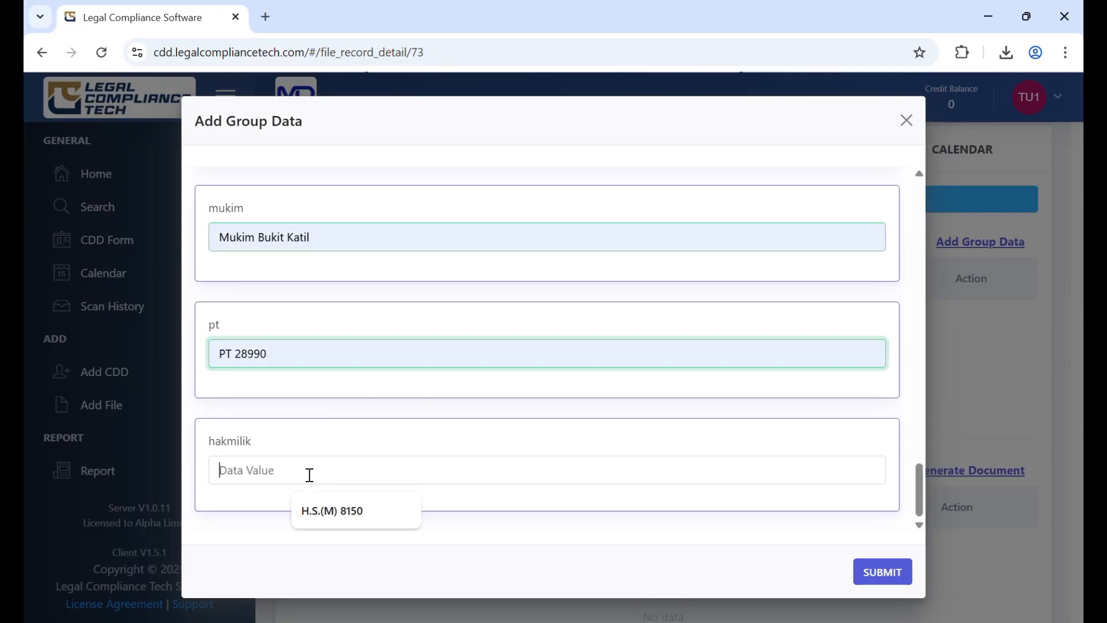
pyautogui.click(346, 511)
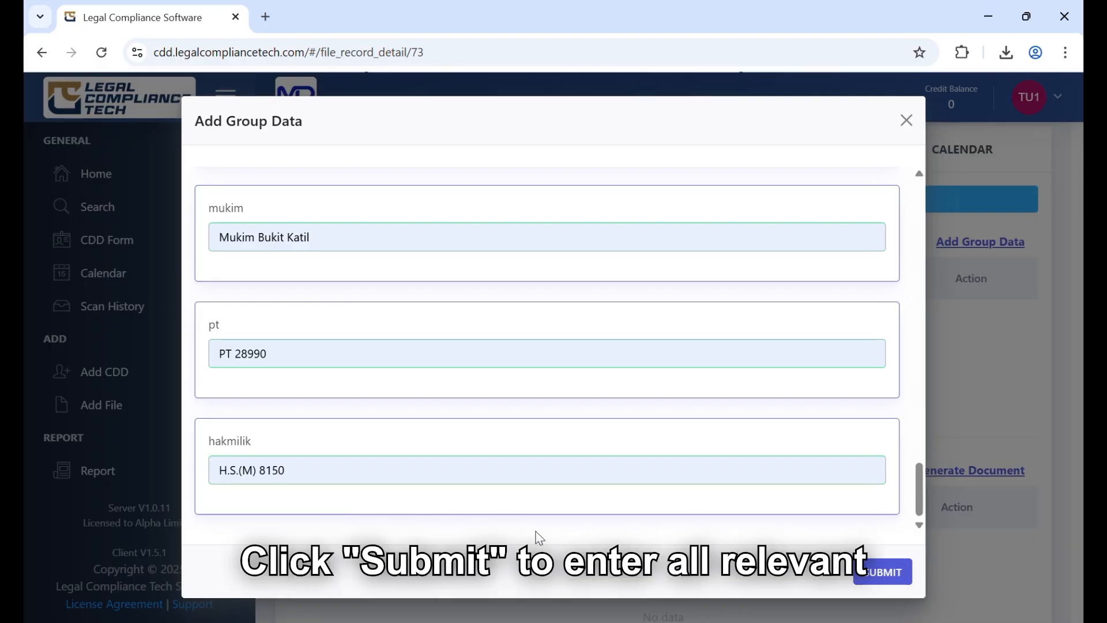
pyautogui.click(883, 573)
# Start generating documents for the file and filter the precedents by the group MIB Financing Facility (Developer: Meta Corporation)
pyautogui.scroll(-5, 773, 489)
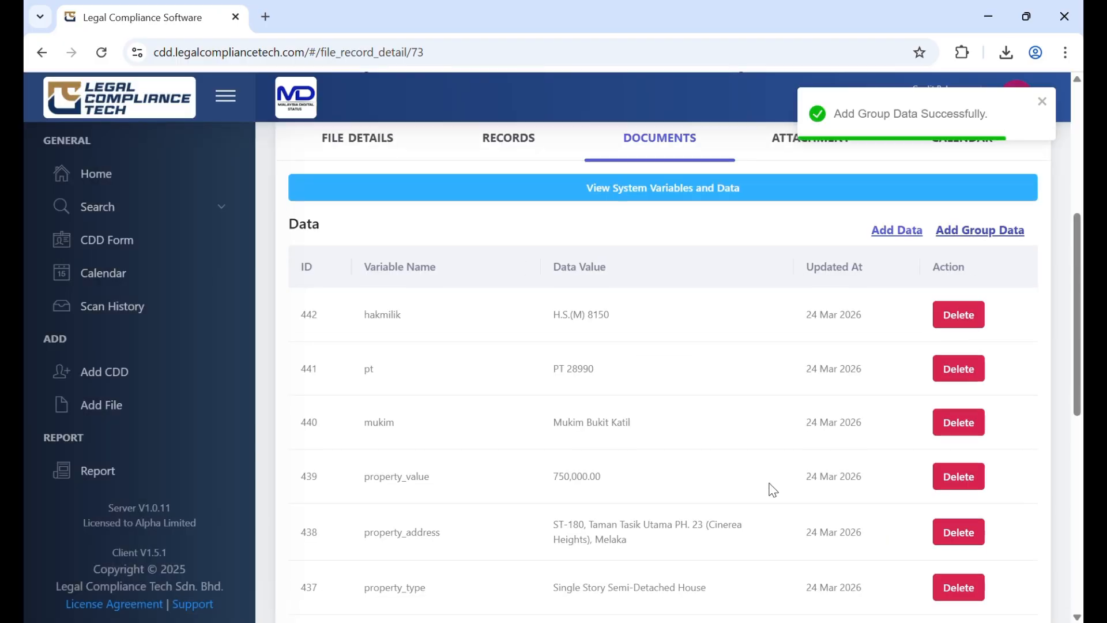
pyautogui.scroll(-4, 773, 489)
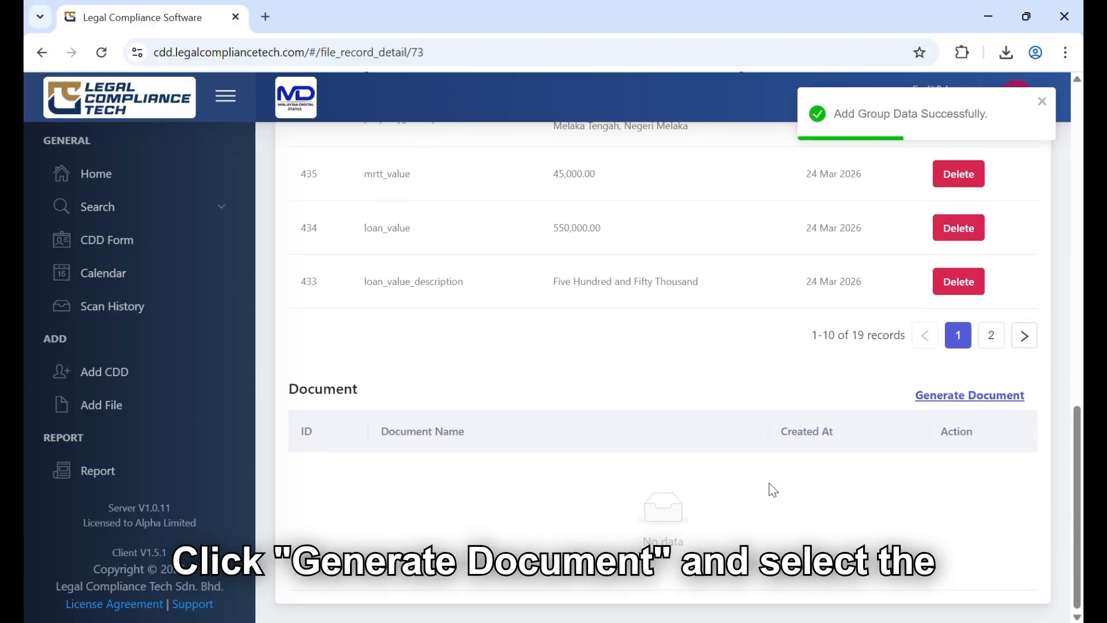
pyautogui.click(970, 398)
pyautogui.click(431, 180)
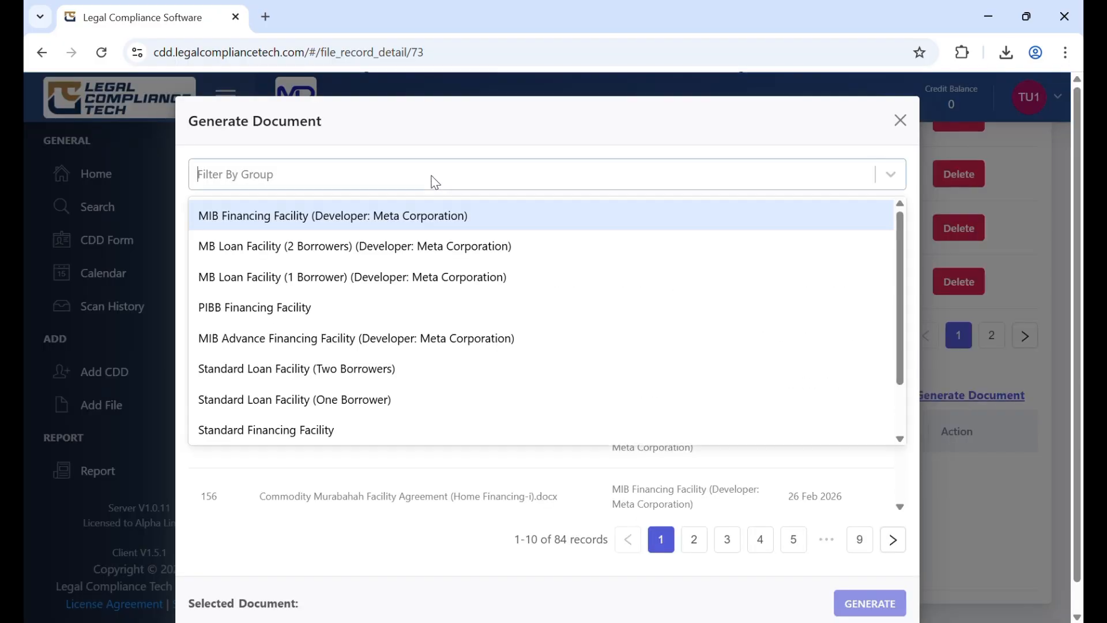
pyautogui.click(424, 216)
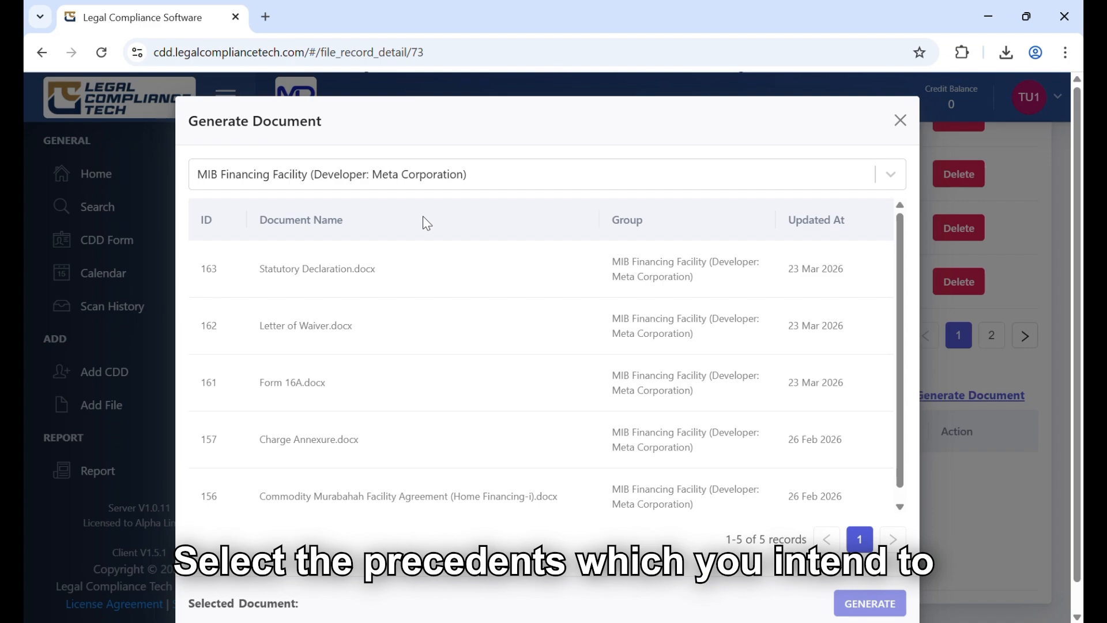
# Generate the Statutory Declaration, Letter of Waiver, Form 16A, Charge Annexure and Commodity Murabahah Facility Agreement (Home Financing-i) documents
pyautogui.click(411, 268)
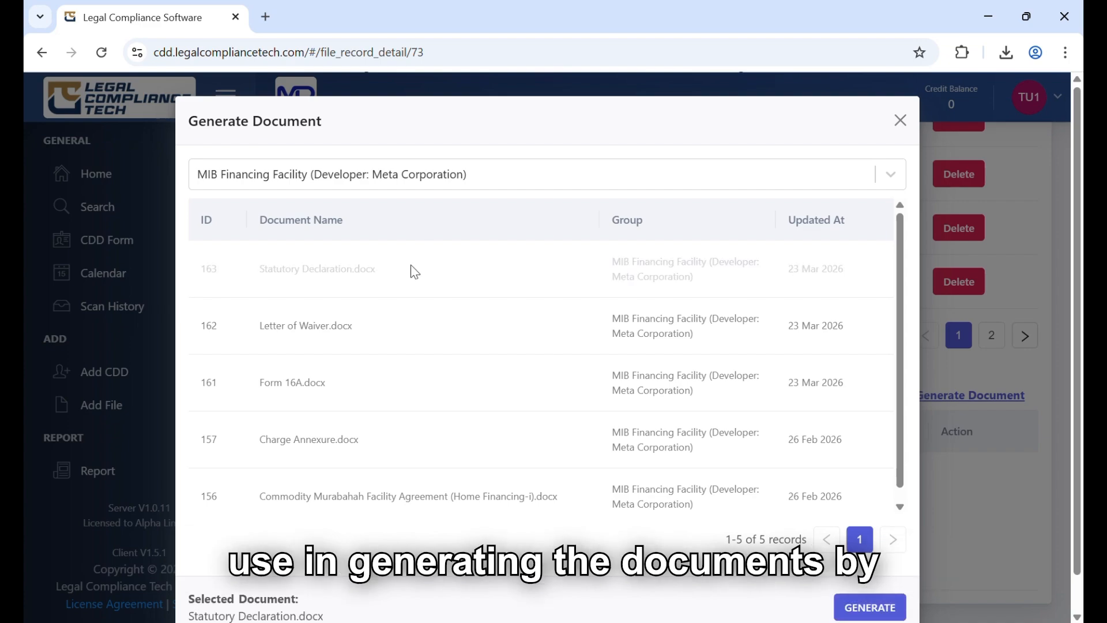
pyautogui.click(409, 328)
pyautogui.click(400, 382)
pyautogui.click(403, 440)
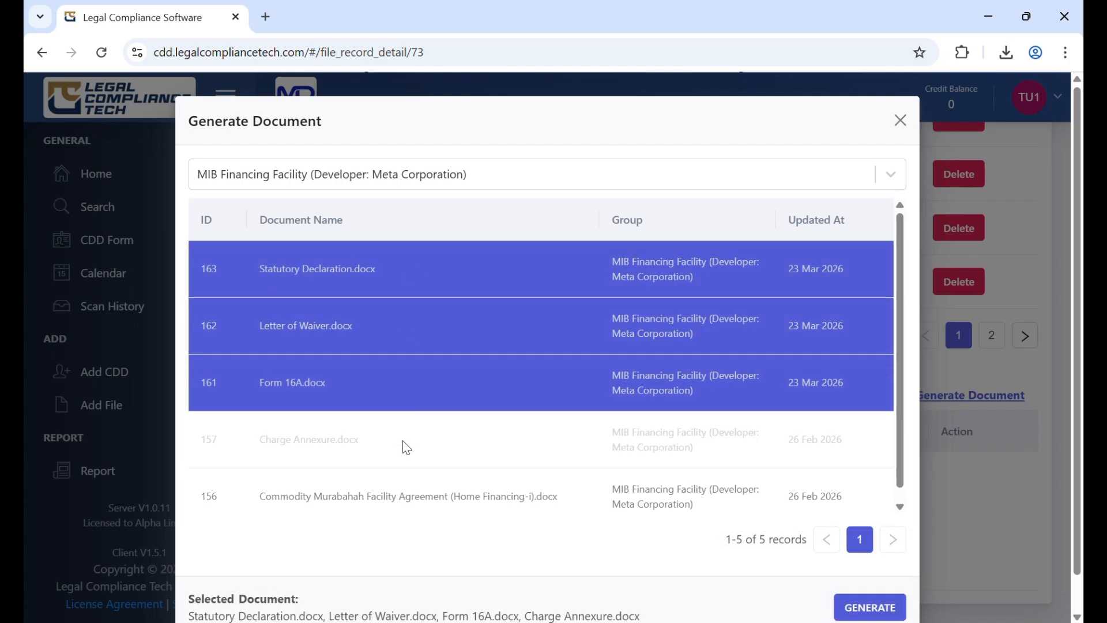
pyautogui.click(408, 493)
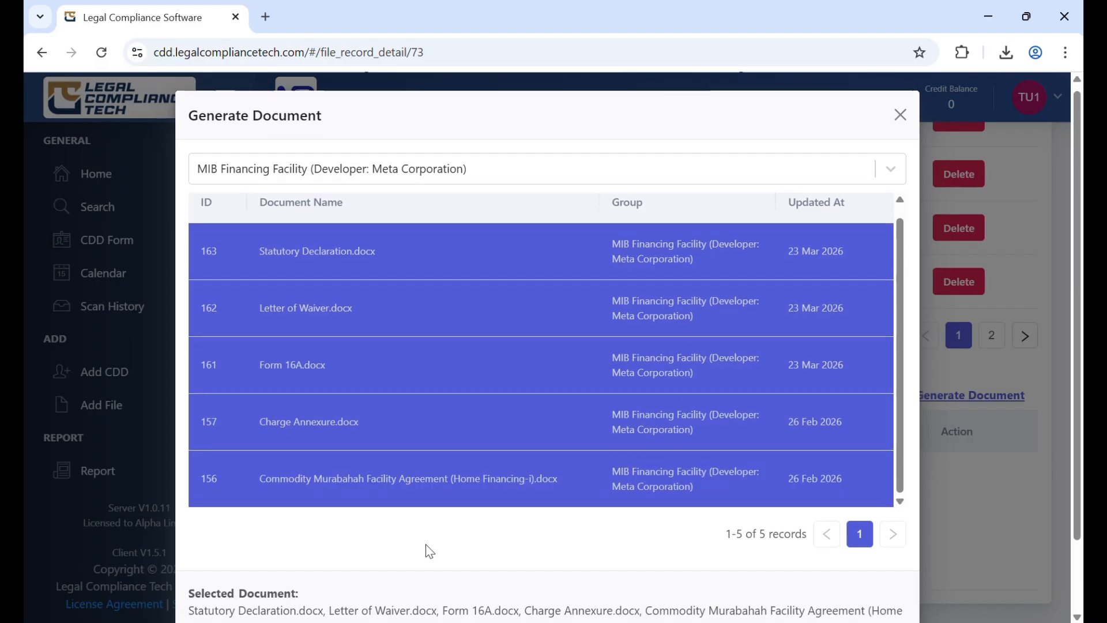
pyautogui.scroll(-2, 430, 552)
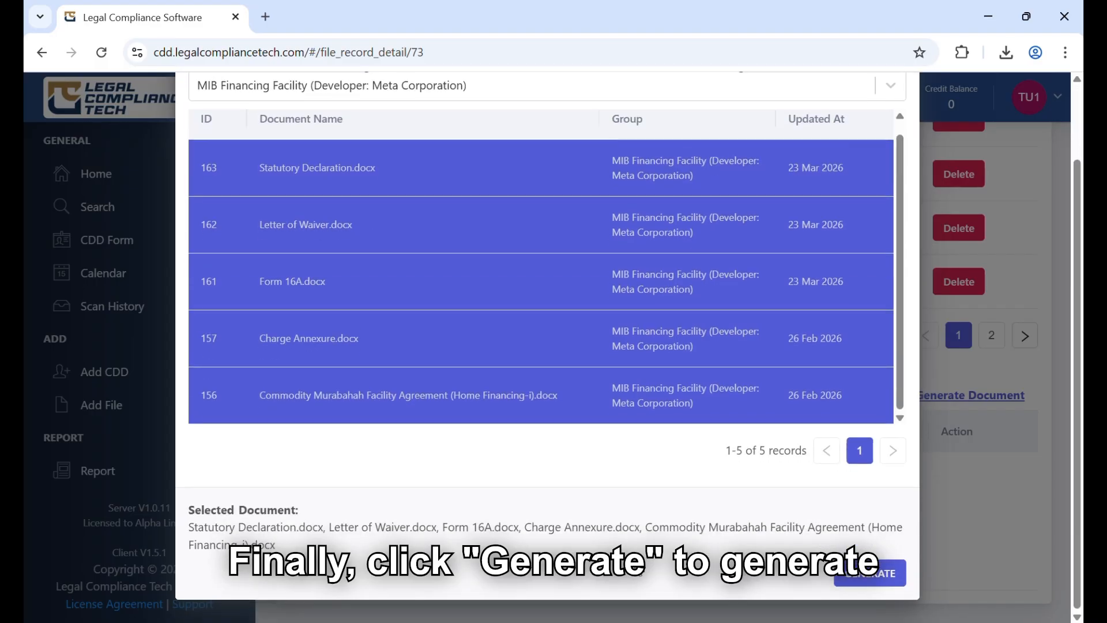
pyautogui.click(871, 573)
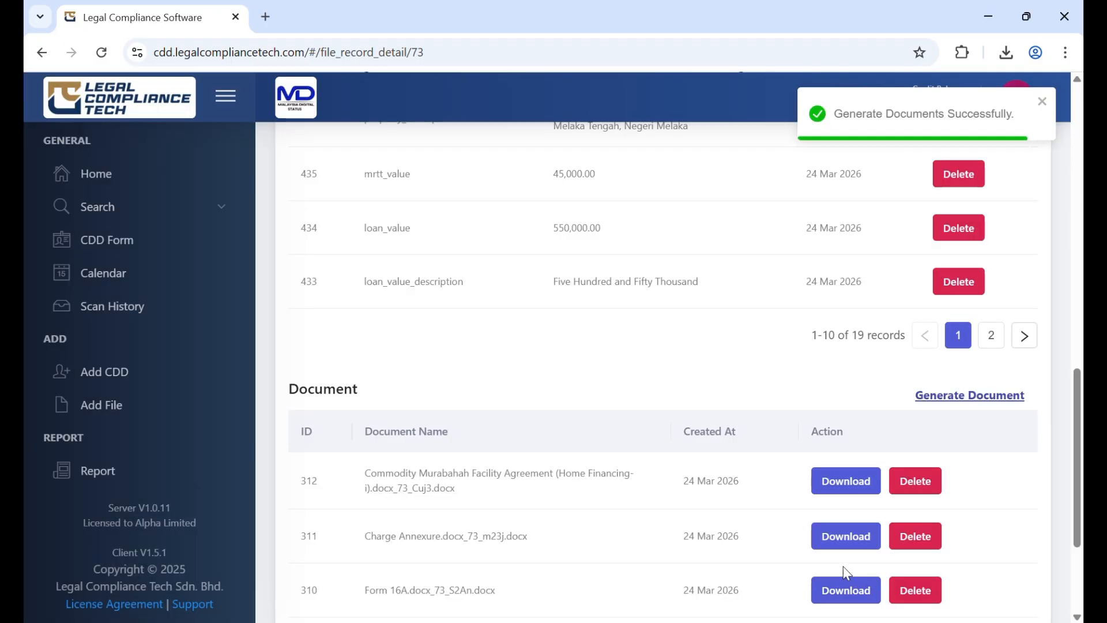
# Download the generated Commodity Murabahah Facility Agreement (Home Financing-i) document from the file's document list
pyautogui.scroll(-3, 631, 500)
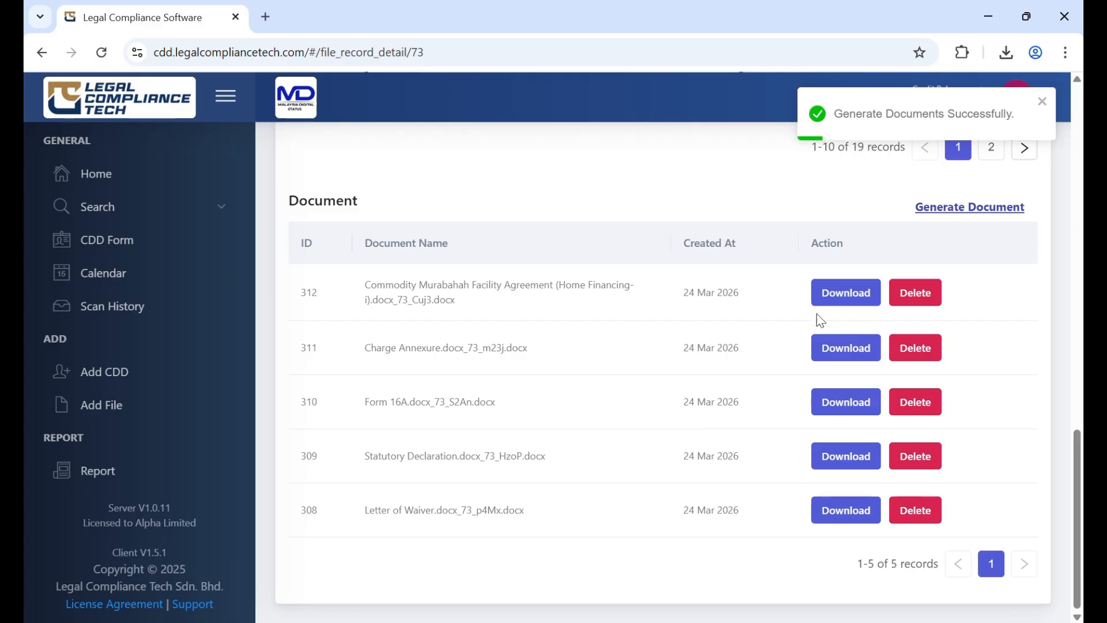
pyautogui.click(841, 297)
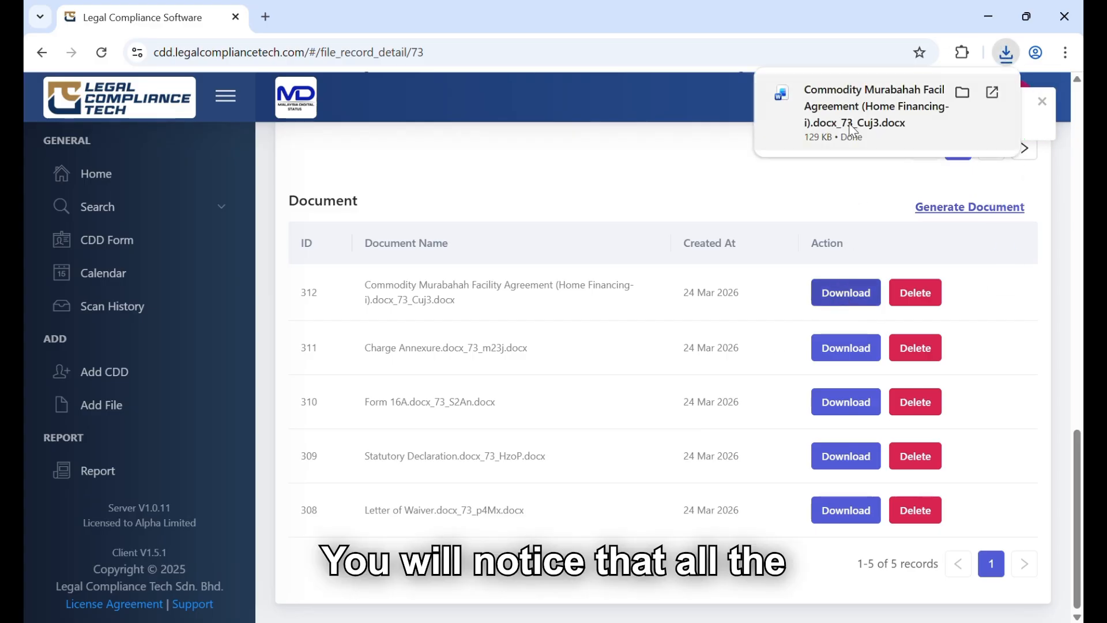
# Open the downloaded agreement in Word with editing enabled and check the customer details and file reference on its cover page
pyautogui.click(852, 112)
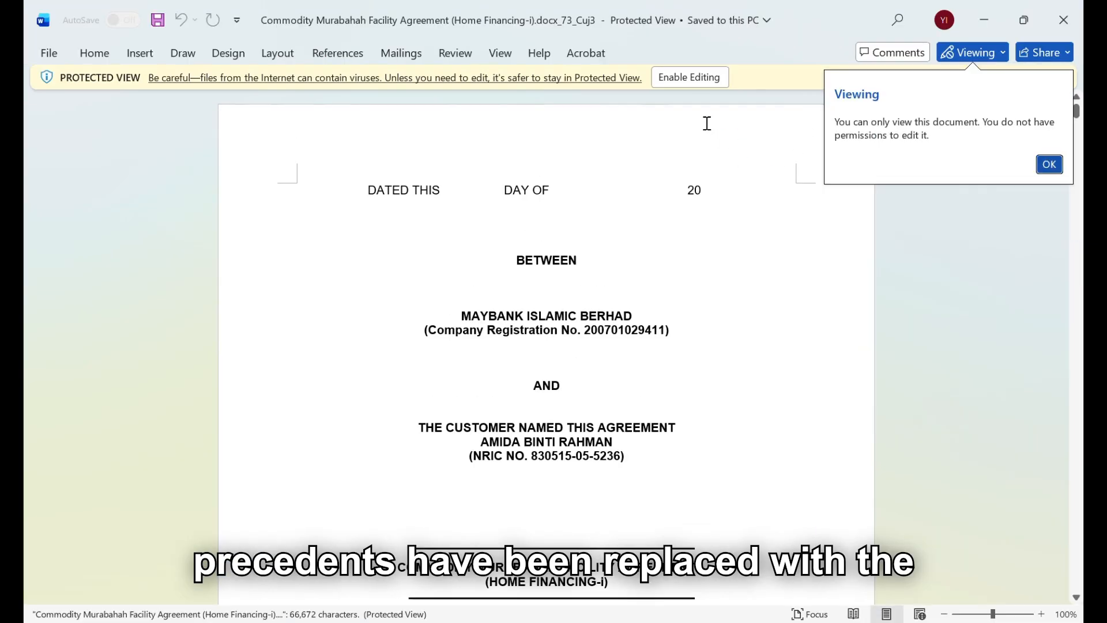
pyautogui.click(695, 78)
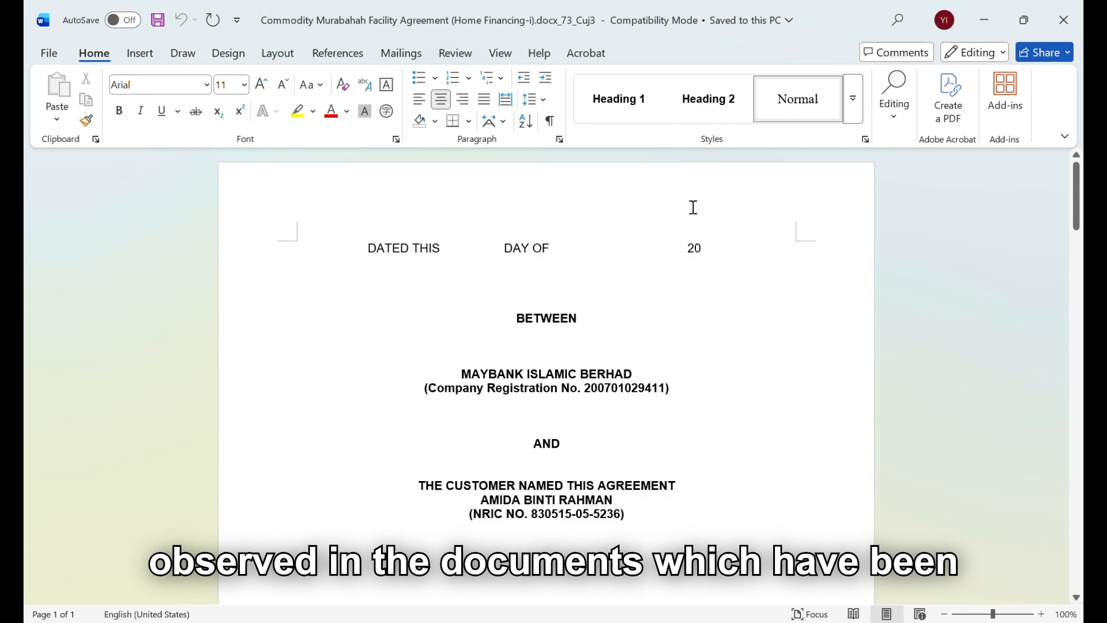
pyautogui.scroll(-5, 692, 272)
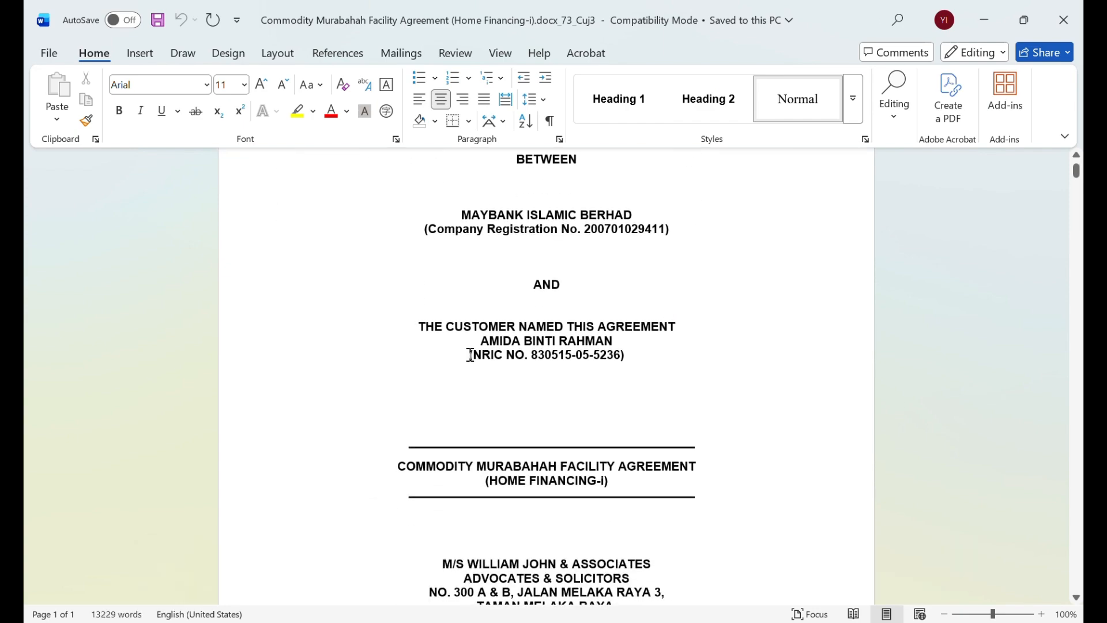
pyautogui.moveTo(486, 341); pyautogui.dragTo(595, 355)
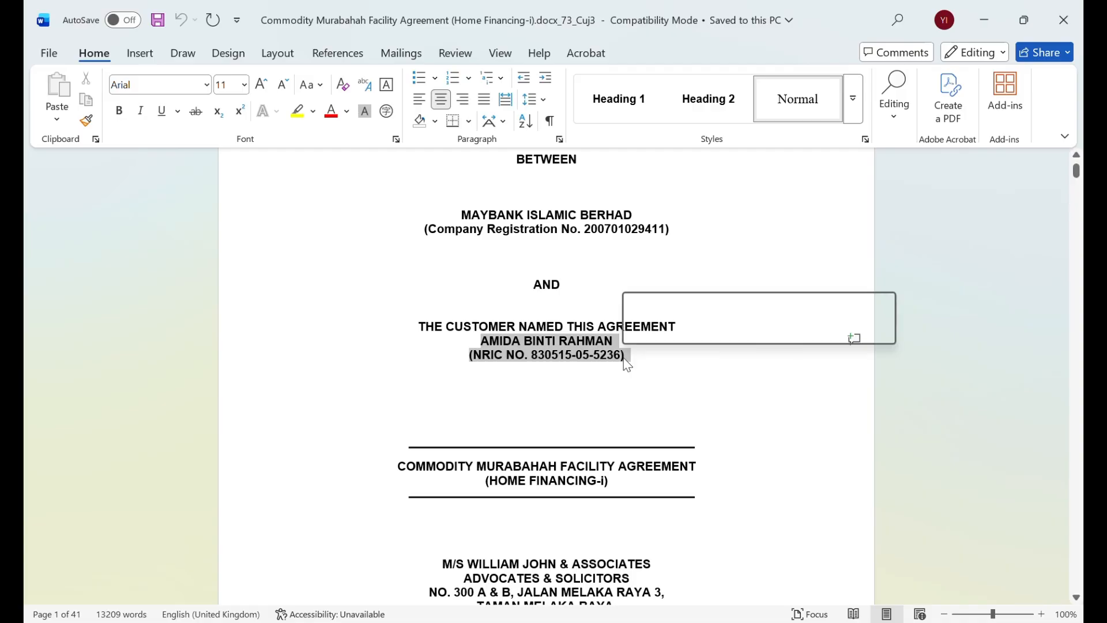
pyautogui.click(608, 379)
pyautogui.scroll(-7, 608, 380)
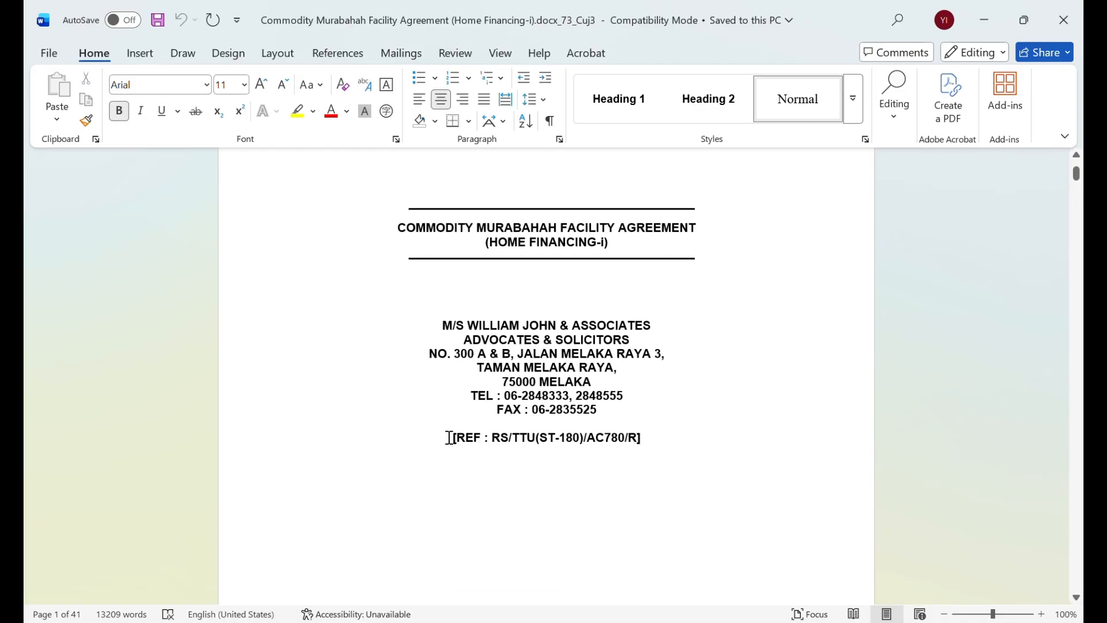
pyautogui.moveTo(450, 437); pyautogui.dragTo(644, 444)
pyautogui.click(647, 476)
# Check the customer's name and NRIC number in the execution block near the end of the agreement
pyautogui.moveTo(1078, 182); pyautogui.dragTo(1071, 550)
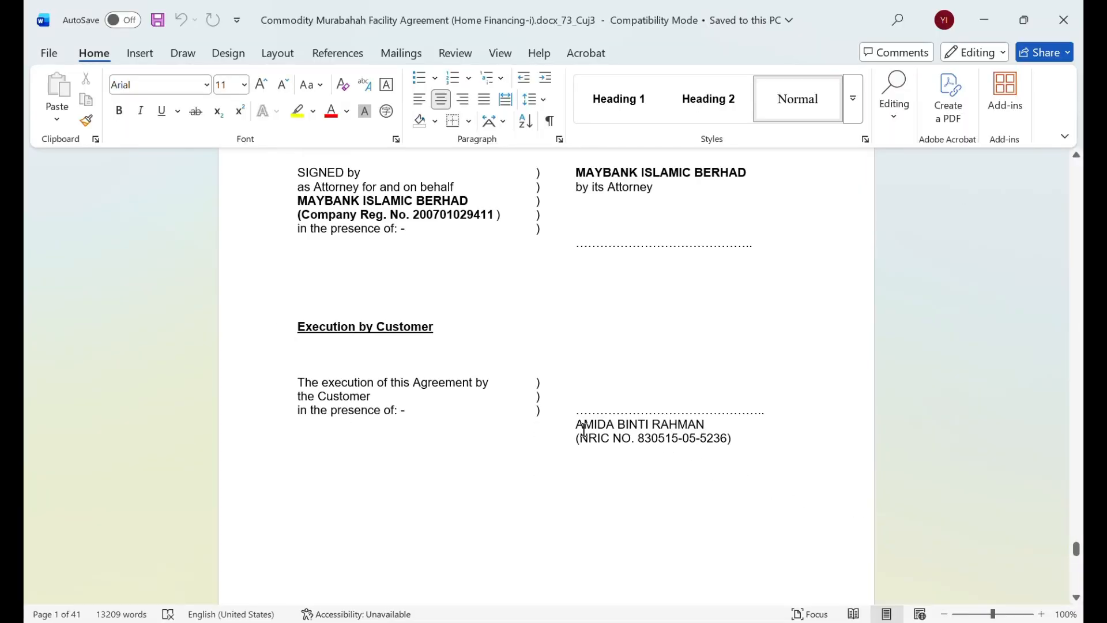
pyautogui.moveTo(574, 427); pyautogui.dragTo(733, 447)
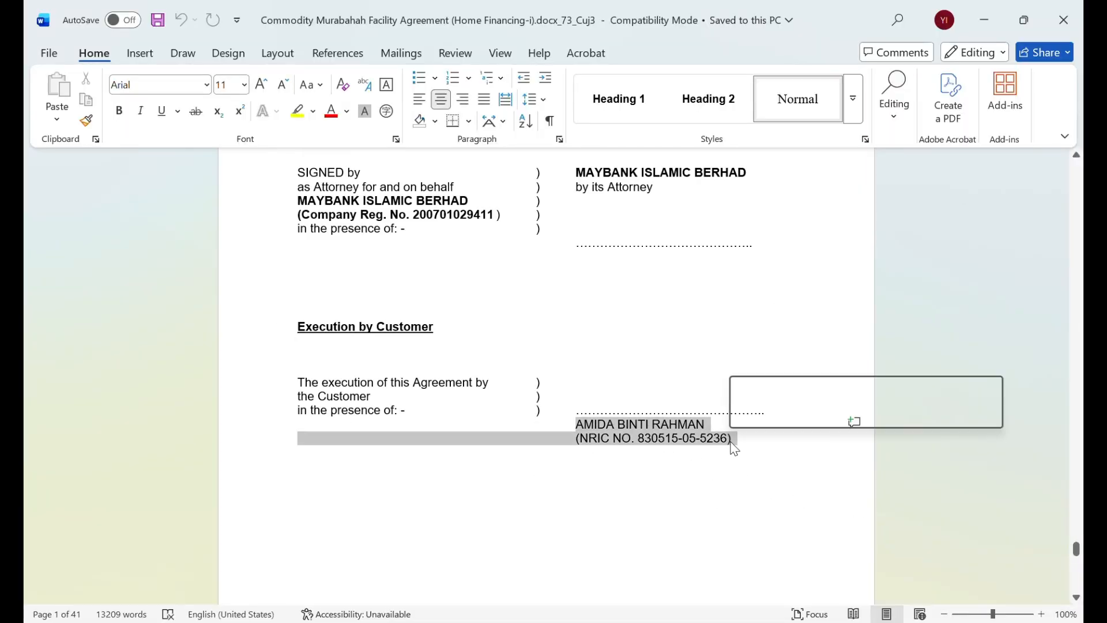
pyautogui.click(654, 492)
pyautogui.scroll(1, 652, 494)
pyautogui.scroll(1, 652, 496)
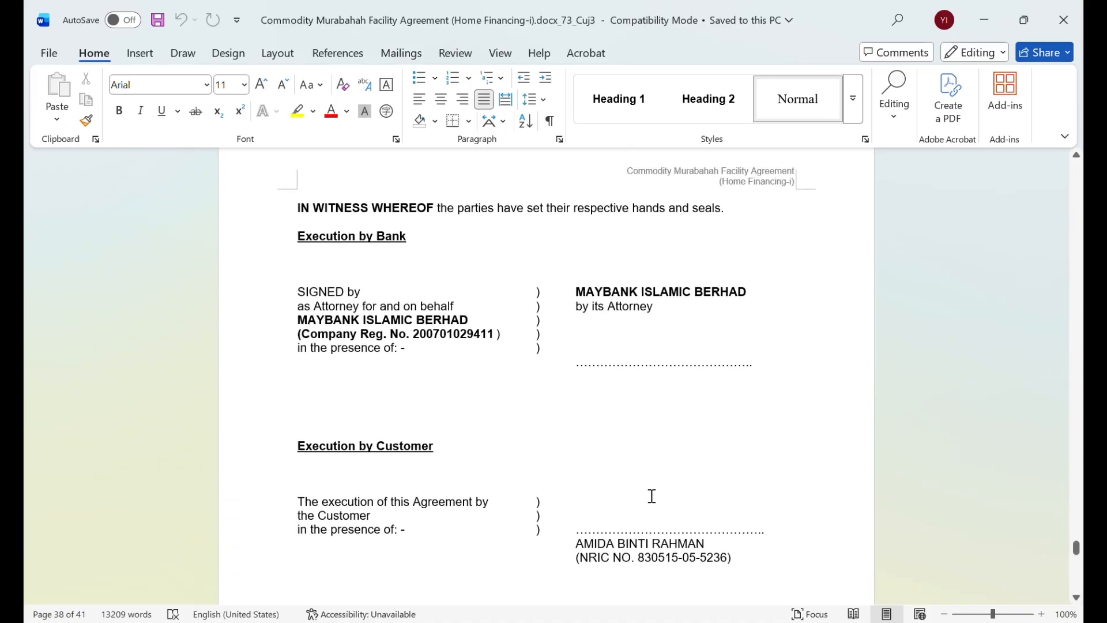
# Review the customer details, facility amount, letter of offer date and property description in the agreement's schedule
pyautogui.scroll(-5, 650, 497)
pyautogui.scroll(-13, 650, 496)
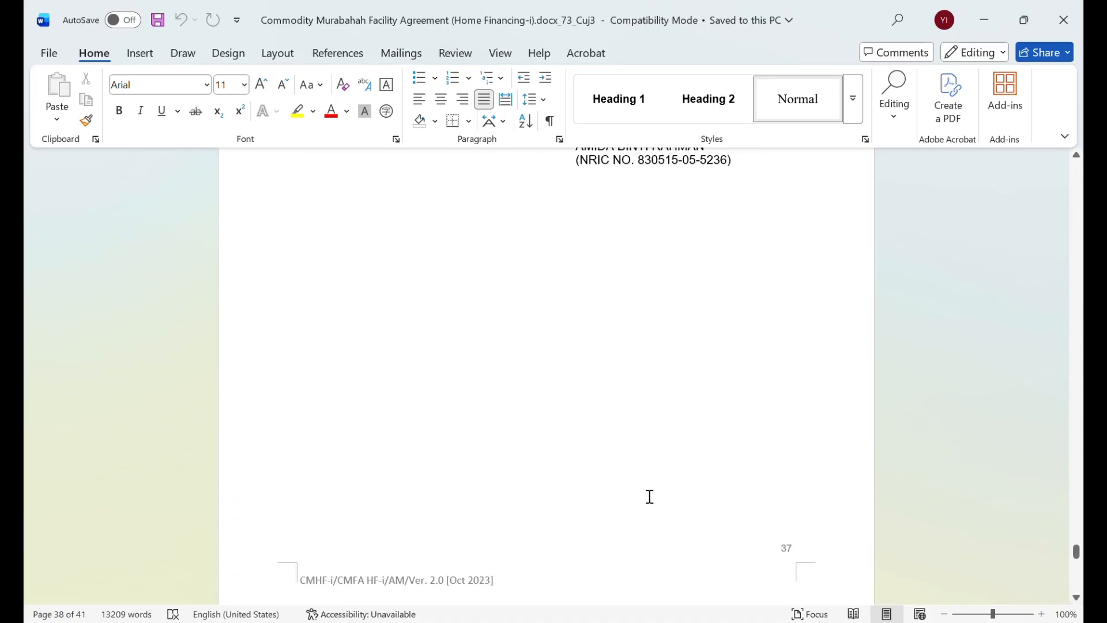
pyautogui.scroll(-3, 650, 496)
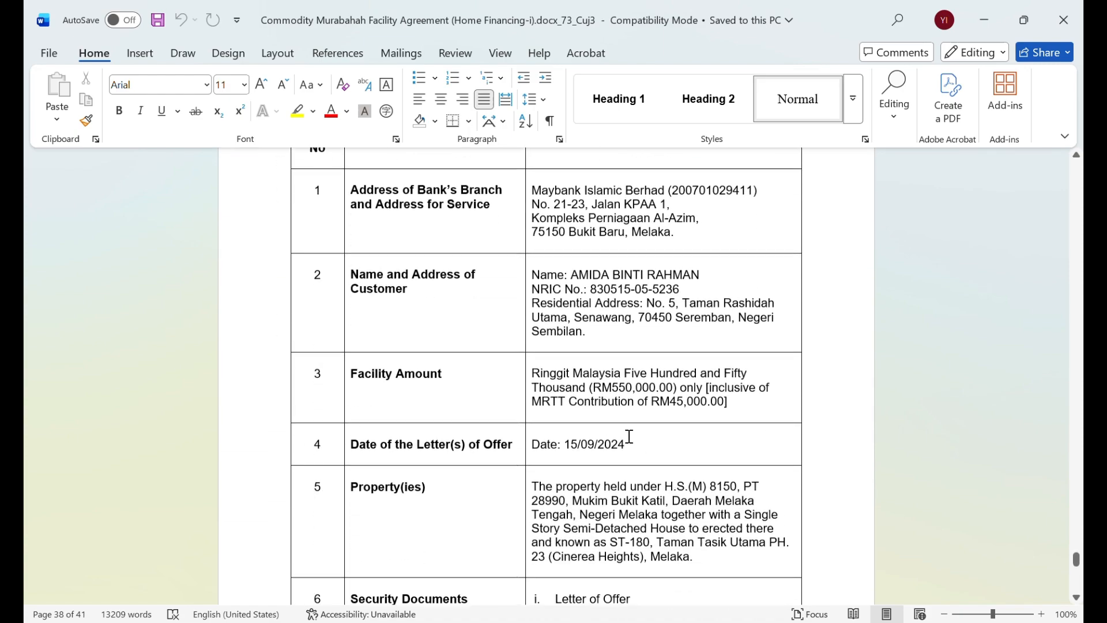
pyautogui.moveTo(532, 273); pyautogui.dragTo(597, 331)
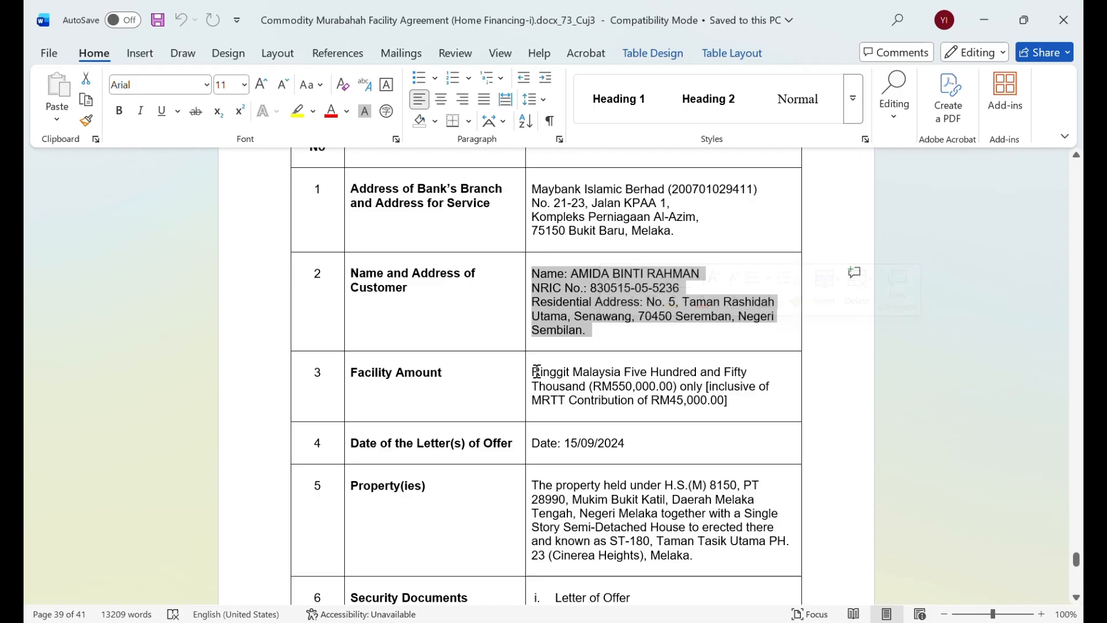
pyautogui.moveTo(532, 372); pyautogui.dragTo(732, 400)
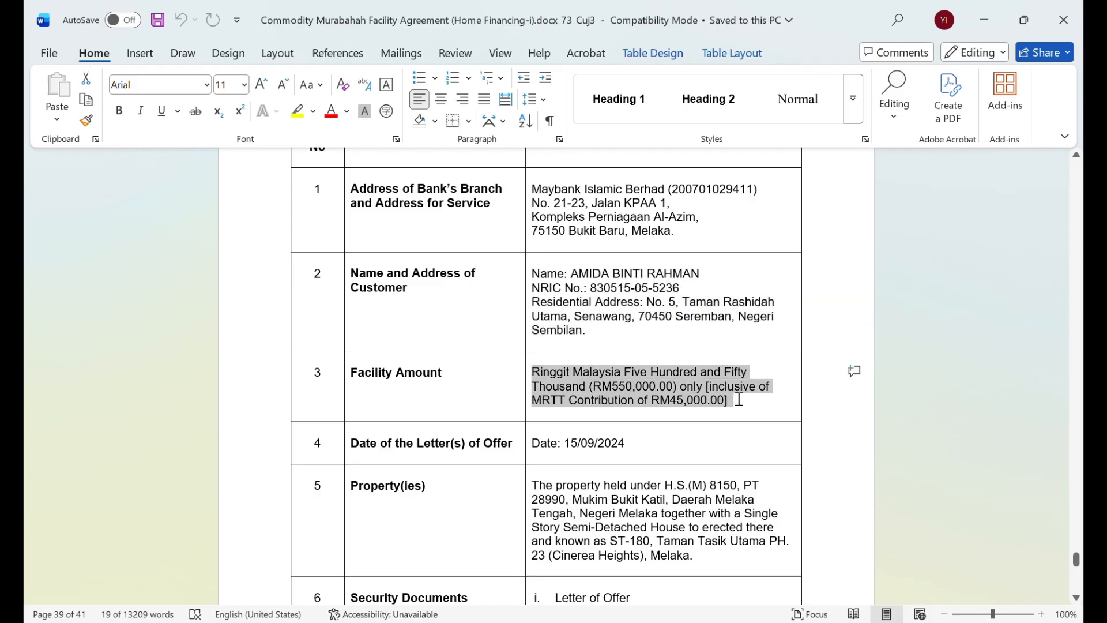
pyautogui.moveTo(532, 442); pyautogui.dragTo(631, 442)
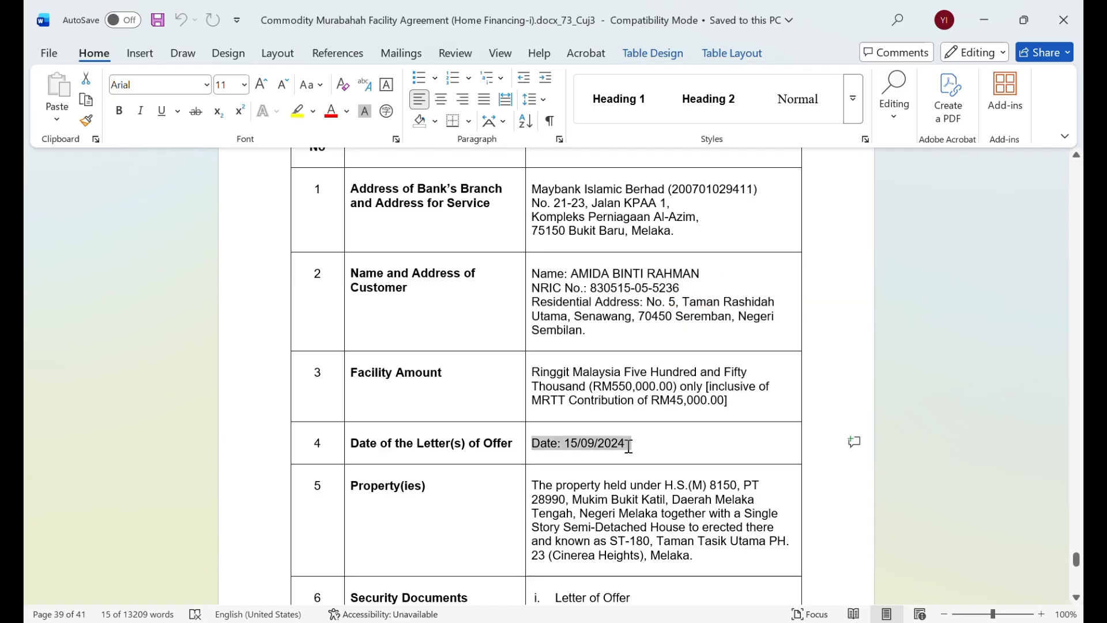
pyautogui.moveTo(534, 485); pyautogui.dragTo(709, 562)
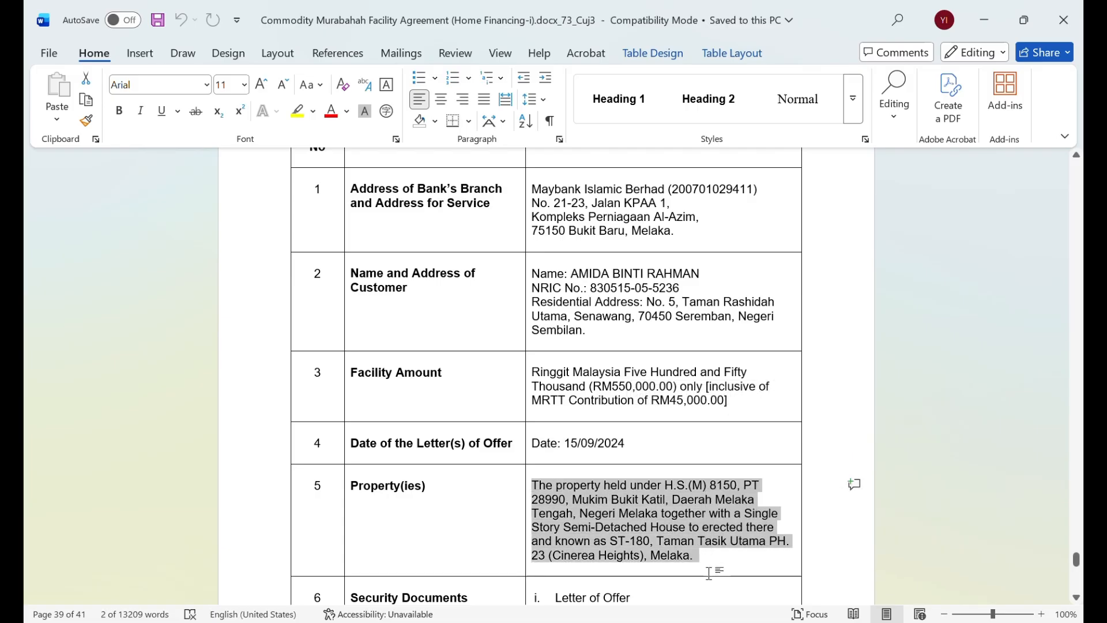
pyautogui.click(709, 562)
# Check the Security Party details in item 8 of the schedule and close the agreement
pyautogui.scroll(-5, 705, 565)
pyautogui.scroll(-8, 705, 568)
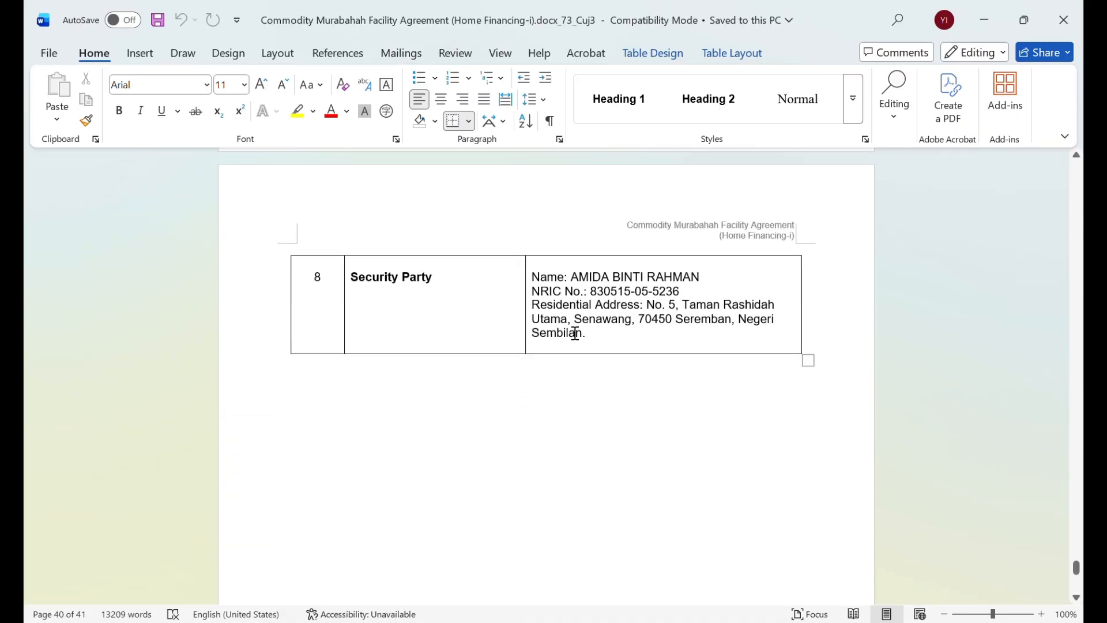
pyautogui.moveTo(535, 281); pyautogui.dragTo(605, 329)
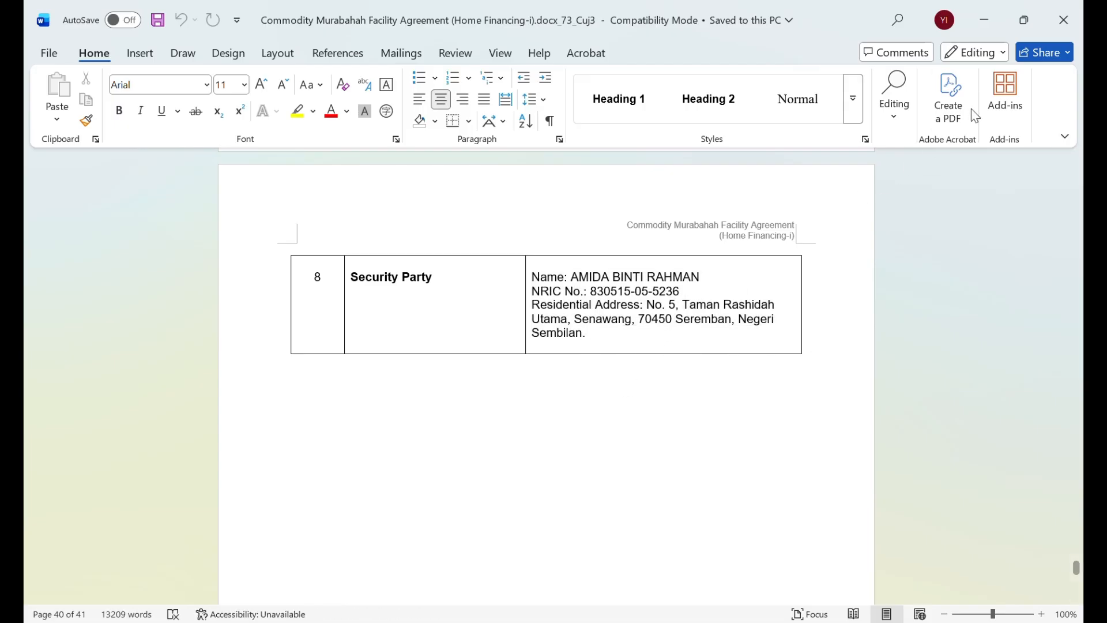
pyautogui.click(1058, 22)
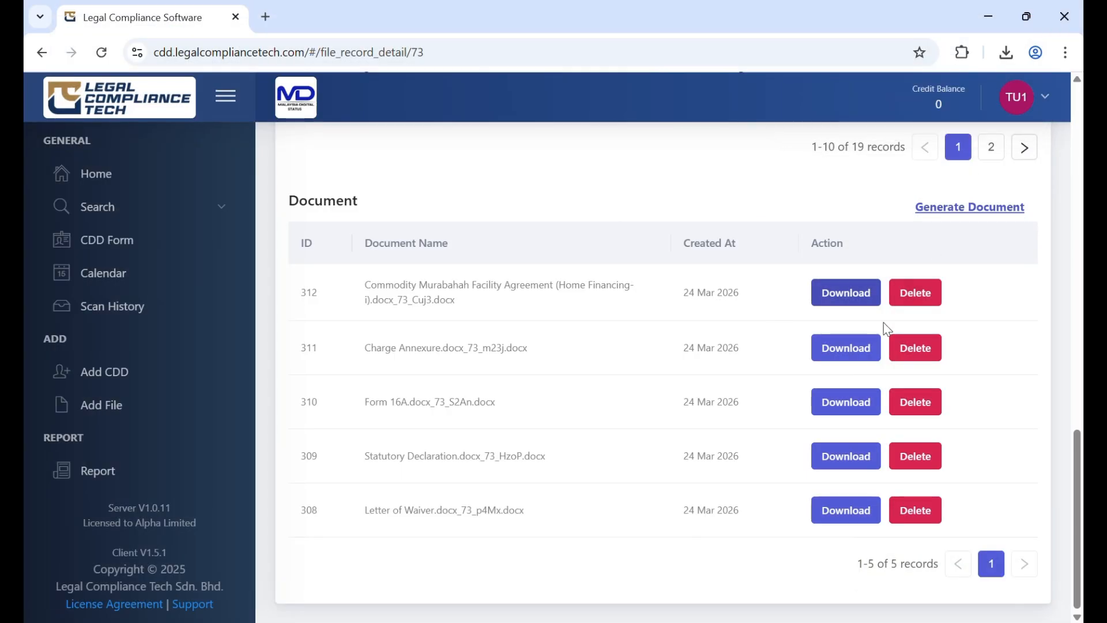
# Download the generated Charge Annexure from the file's document list and open it in Word with editing enabled
pyautogui.click(845, 347)
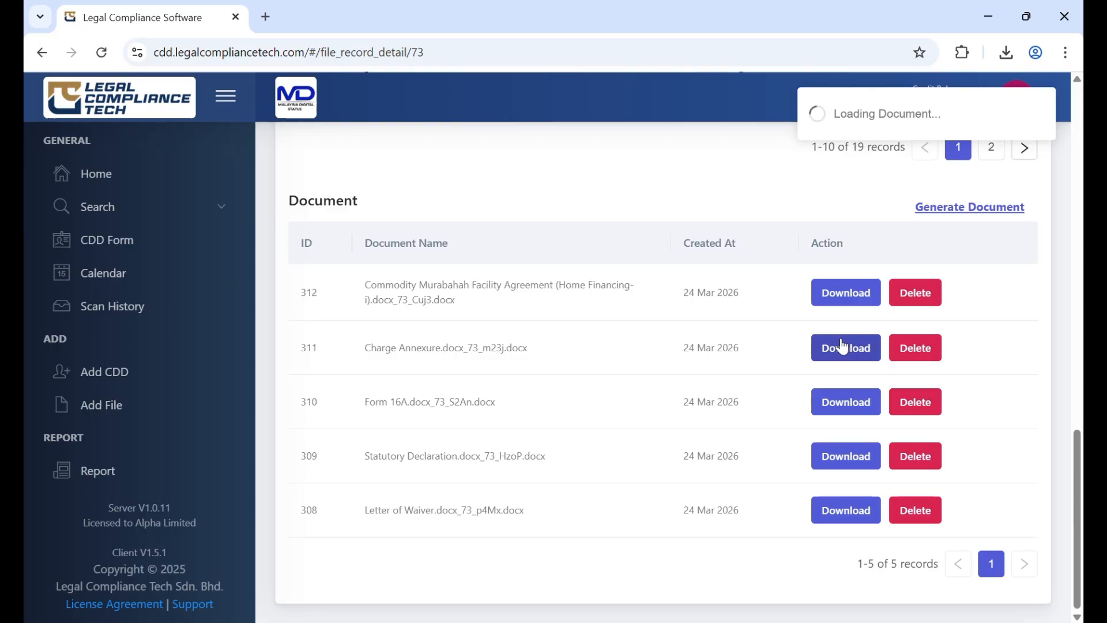
pyautogui.click(843, 95)
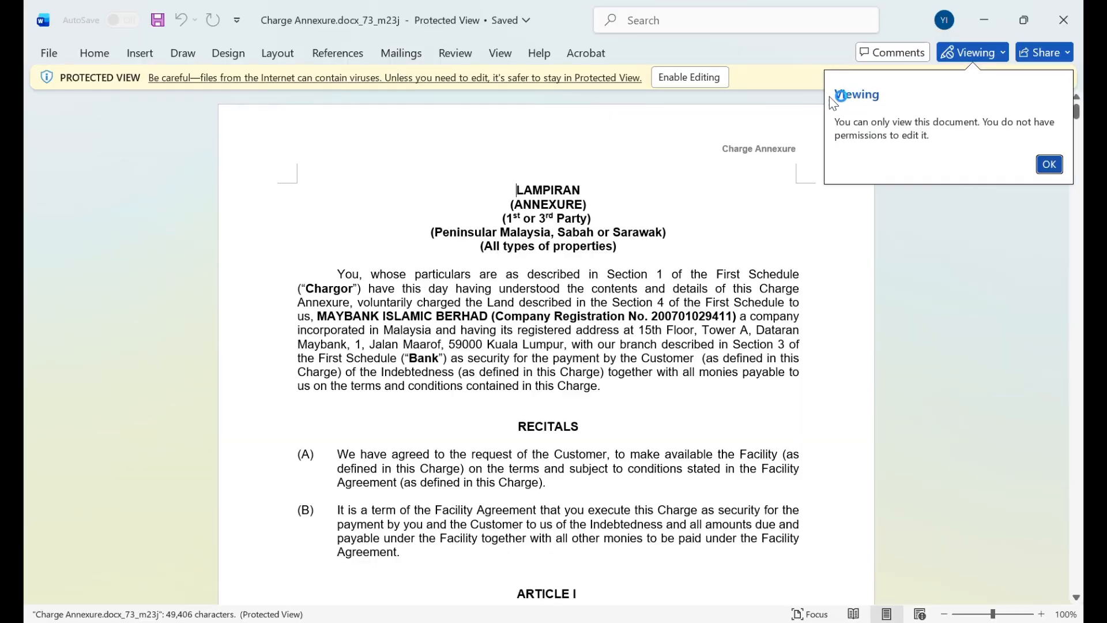
pyautogui.click(708, 79)
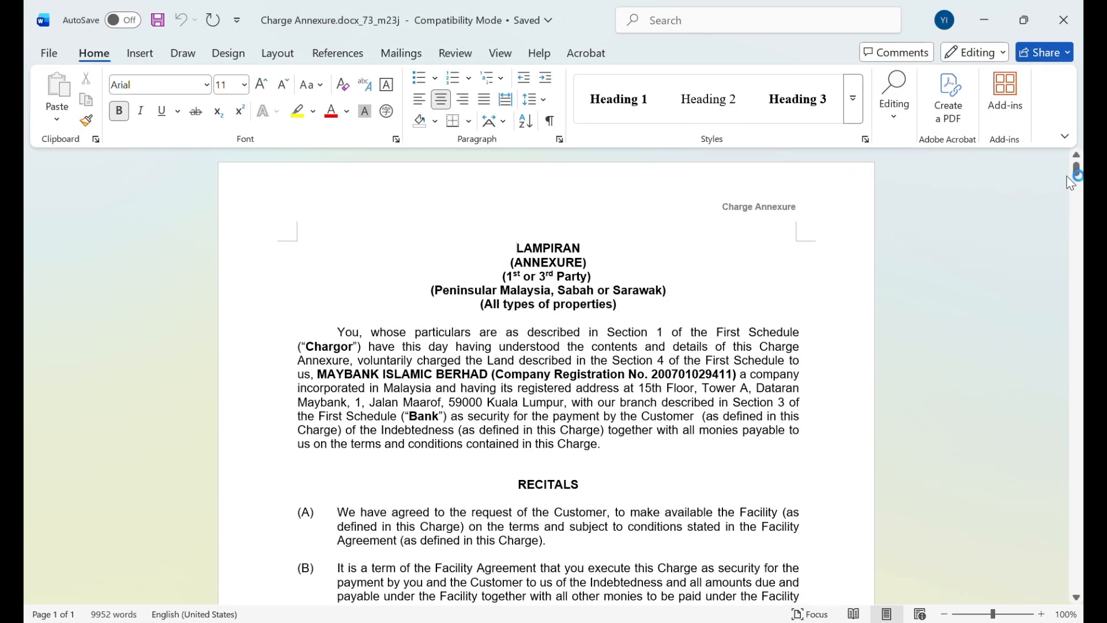
# Check the individual chargor's name and NRIC number in the Charge Annexure's execution block
pyautogui.moveTo(1077, 171); pyautogui.dragTo(1077, 502)
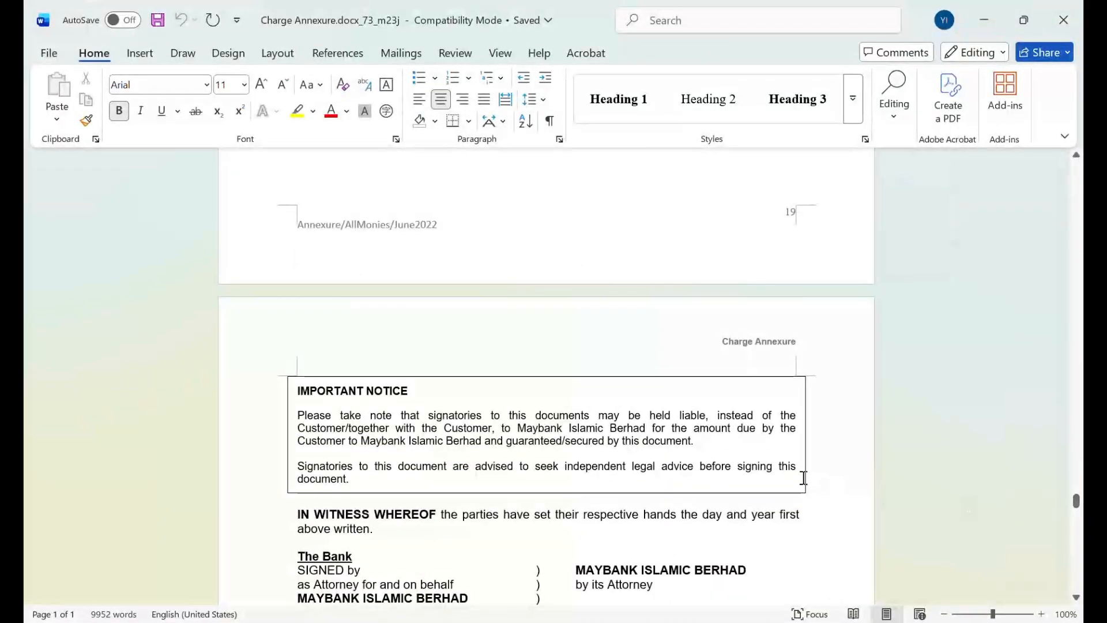
pyautogui.scroll(-6, 787, 455)
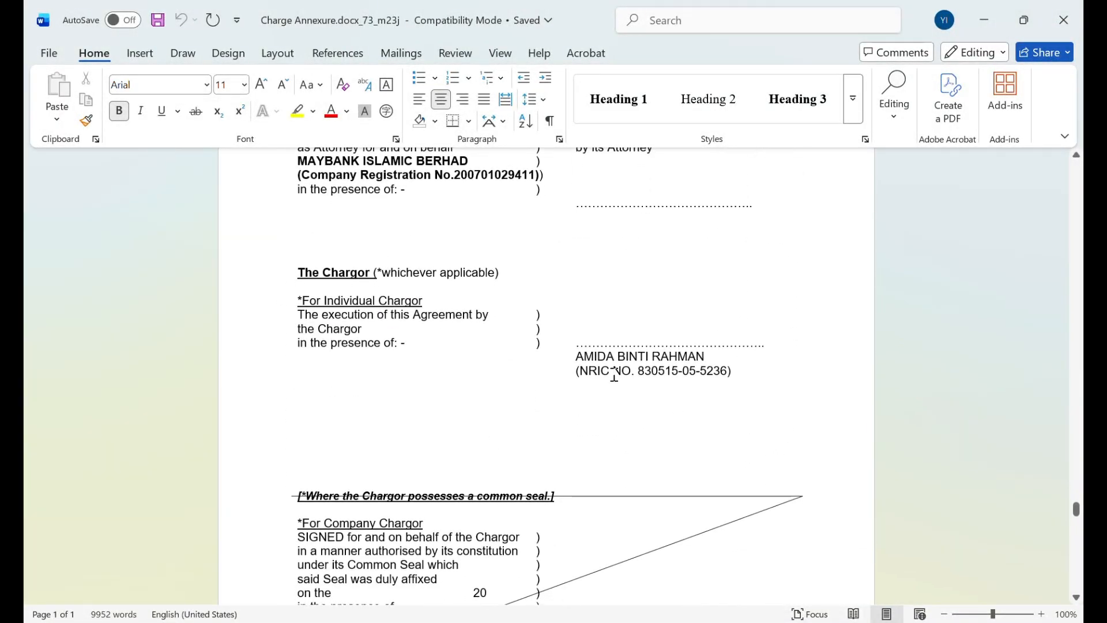
pyautogui.moveTo(581, 356); pyautogui.dragTo(721, 371)
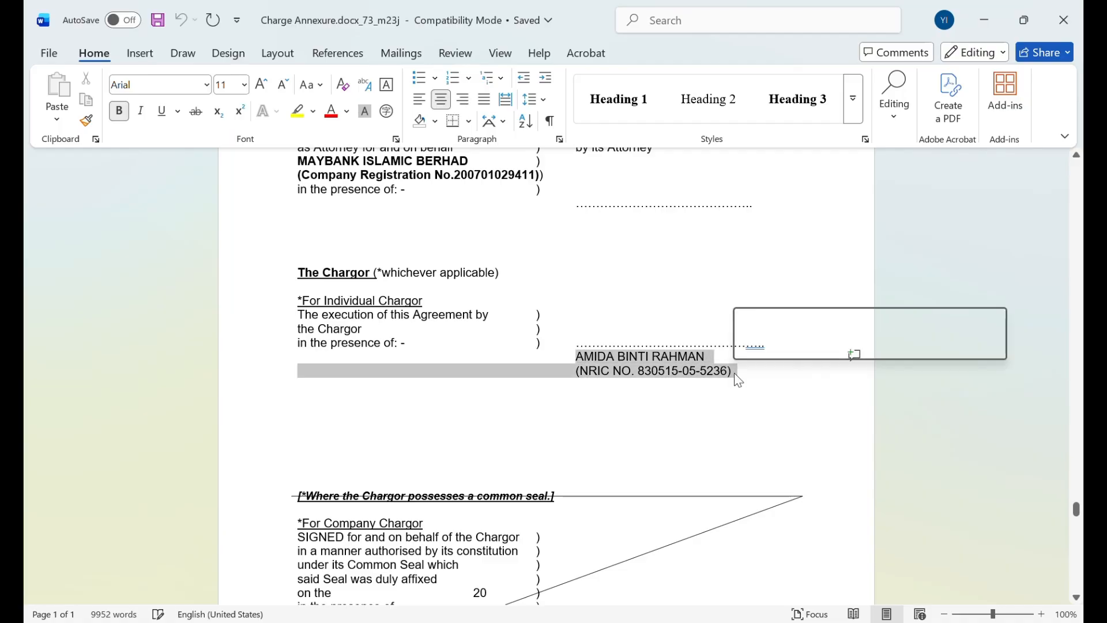
pyautogui.click(715, 416)
# Check the chargor's details in the attending solicitor's certificate under The Chargor (Individual)
pyautogui.scroll(-20, 704, 403)
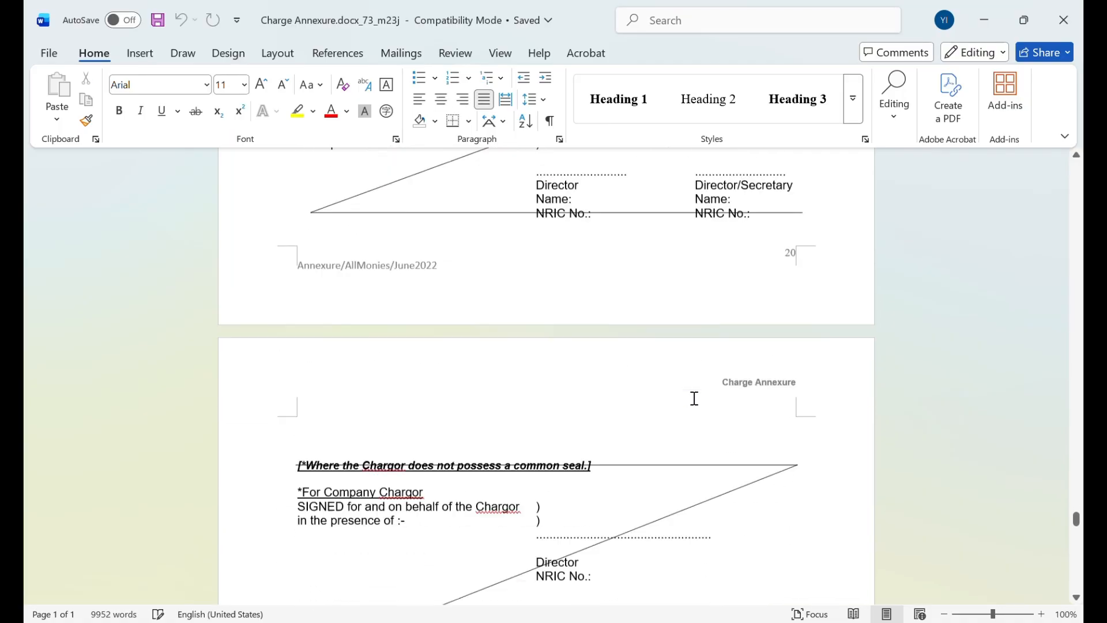
pyautogui.scroll(-15, 692, 390)
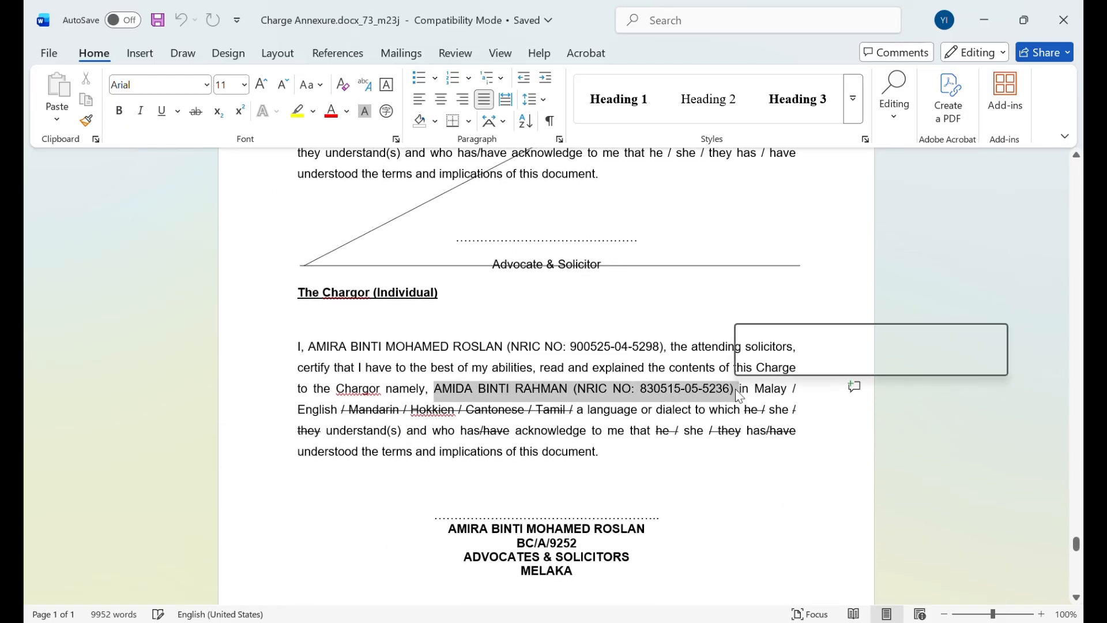
pyautogui.click(724, 450)
# Review the individual chargor, customer and remaining particulars in the Charge Annexure's First Schedule, and close the document
pyautogui.scroll(-2, 721, 438)
pyautogui.scroll(-7, 719, 429)
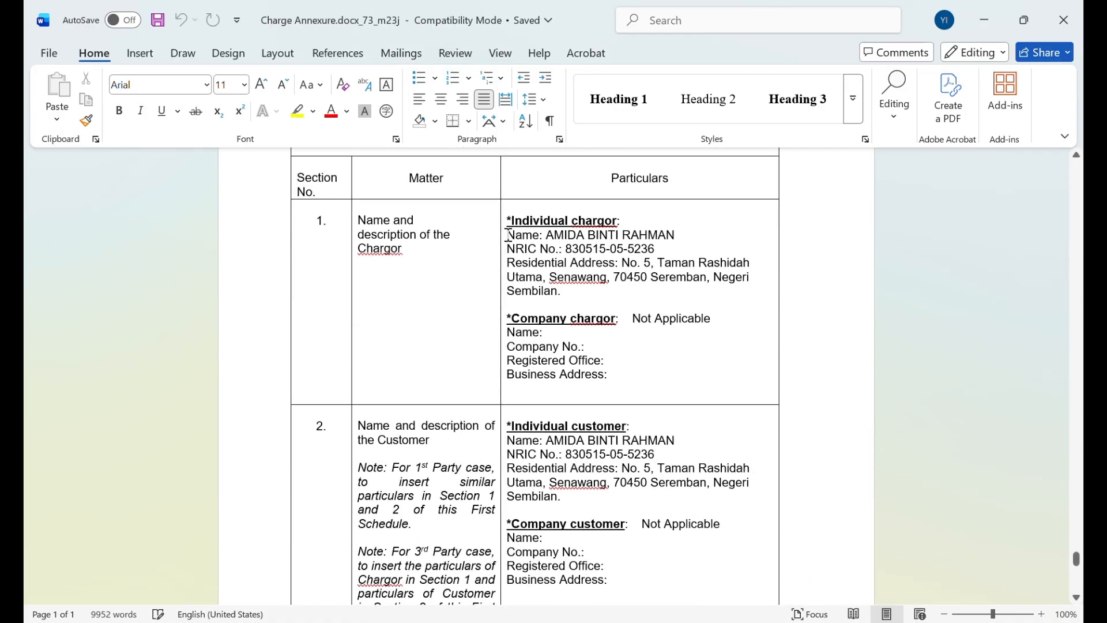
pyautogui.moveTo(508, 235); pyautogui.dragTo(562, 292)
pyautogui.click(582, 312)
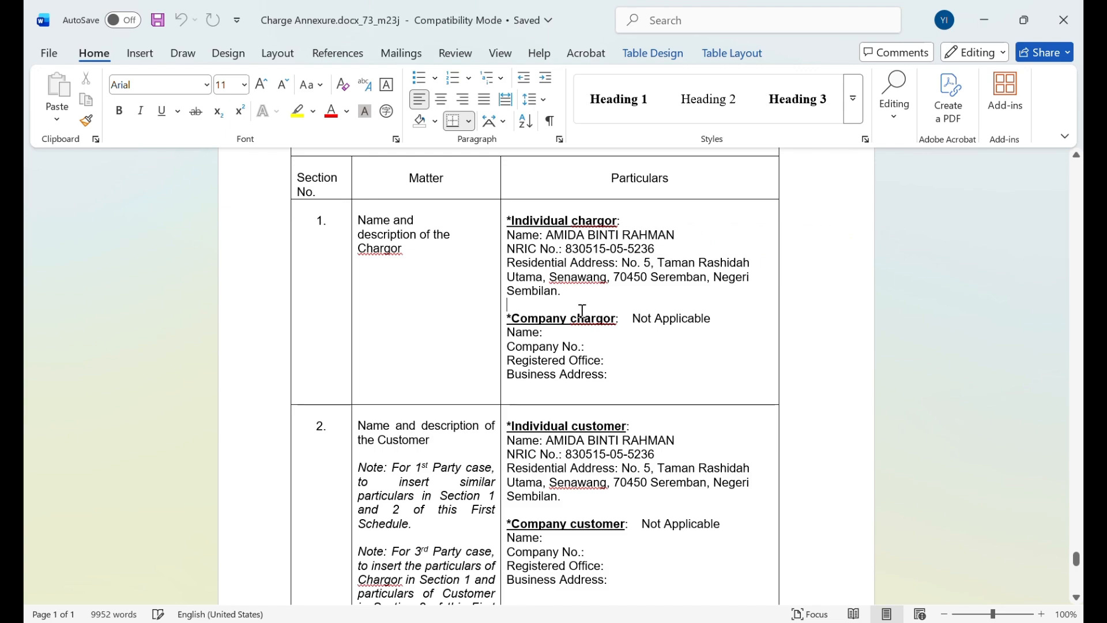
pyautogui.scroll(-3, 582, 311)
pyautogui.moveTo(508, 282); pyautogui.dragTo(563, 338)
pyautogui.click(585, 345)
pyautogui.scroll(-4, 585, 351)
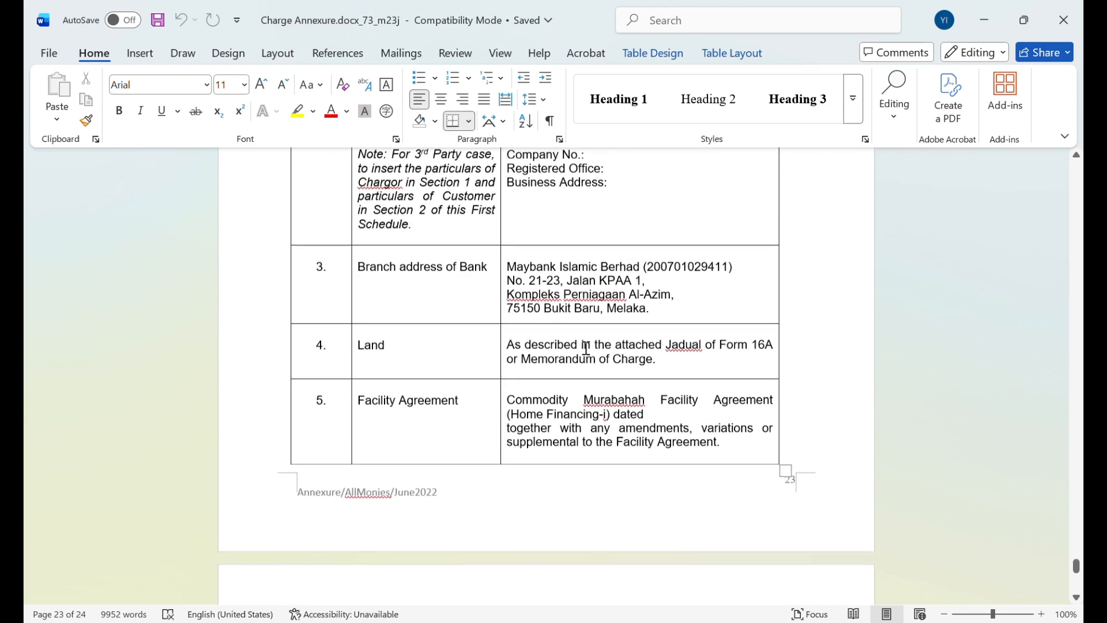
pyautogui.scroll(-1, 585, 348)
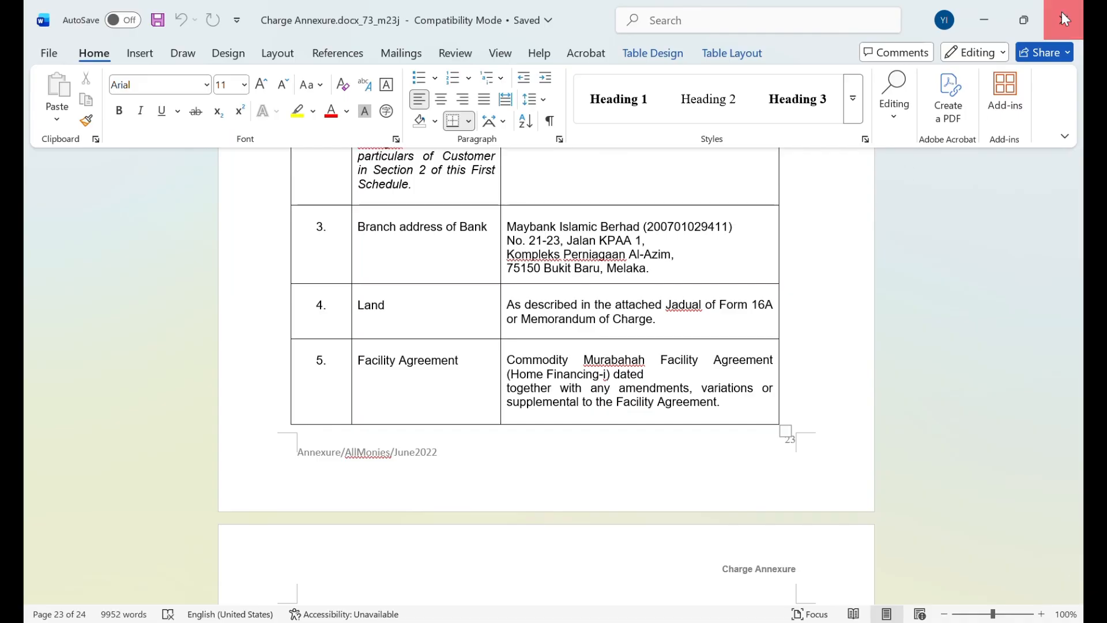
pyautogui.click(1064, 19)
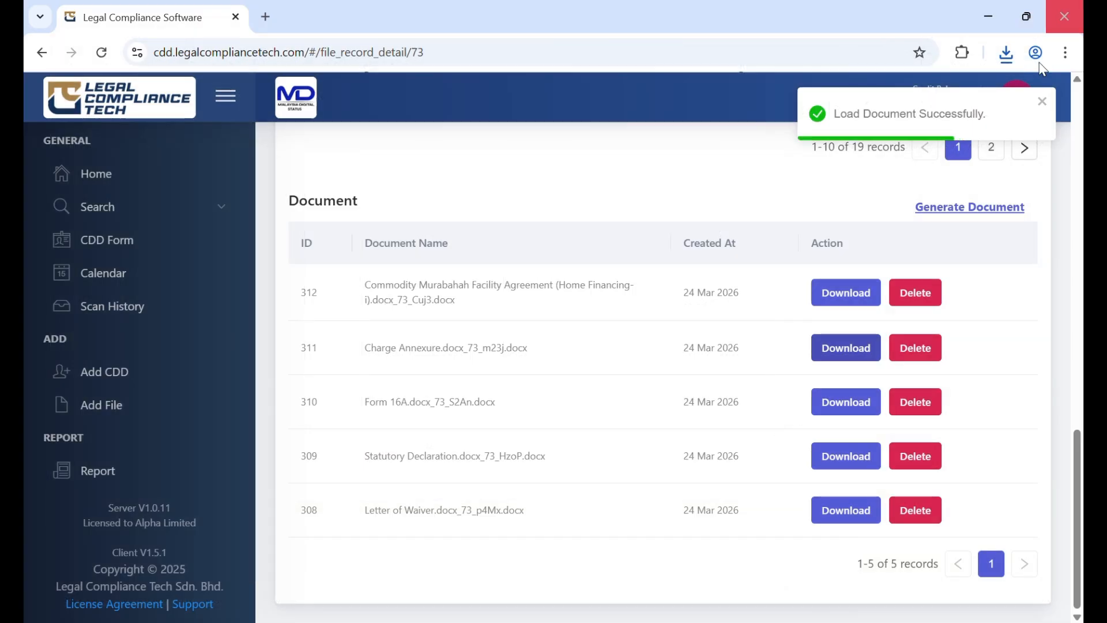
# Download the generated Form 16A from the file's document list and open it in Word with editing enabled
pyautogui.click(847, 404)
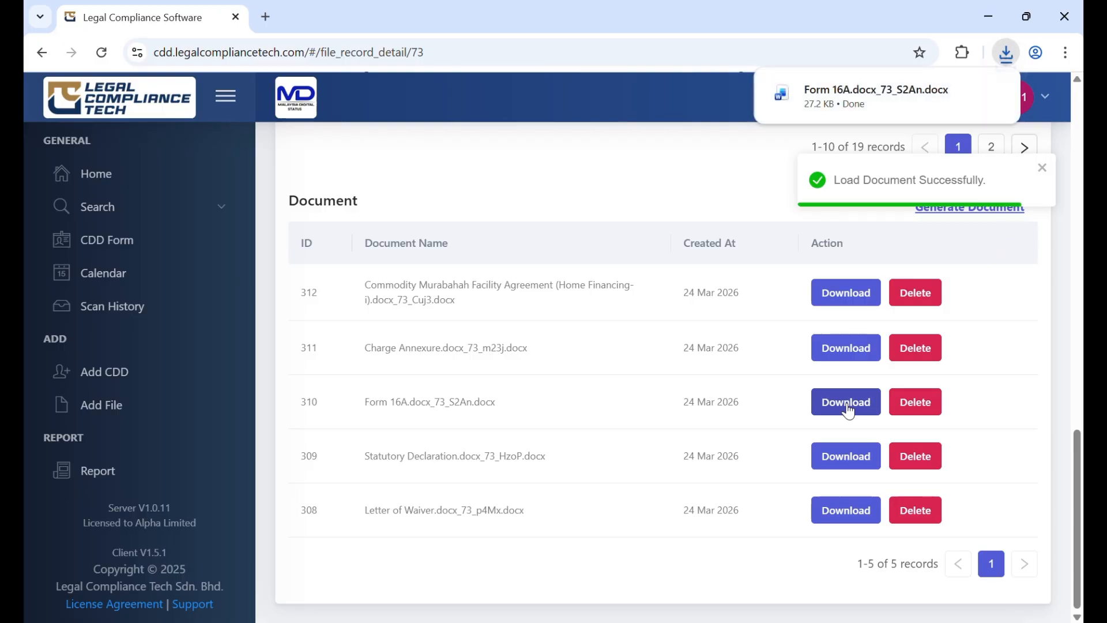
pyautogui.click(824, 91)
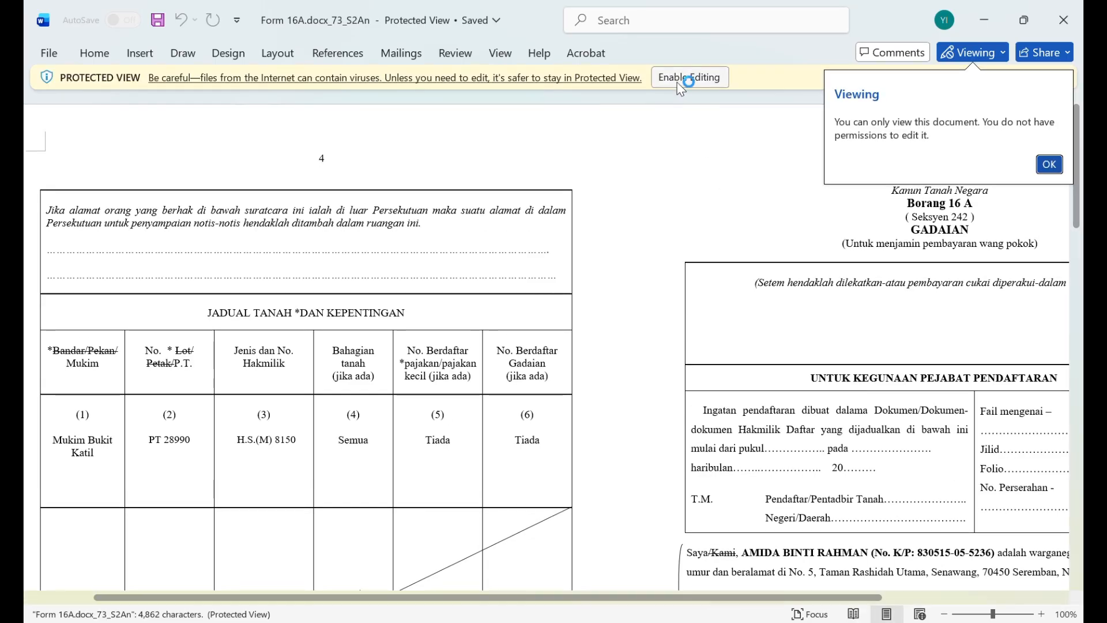
pyautogui.click(684, 78)
# Check the mukim, P.T. and hakmilik entries in Form 16A's land schedule table
pyautogui.scroll(-3, 258, 447)
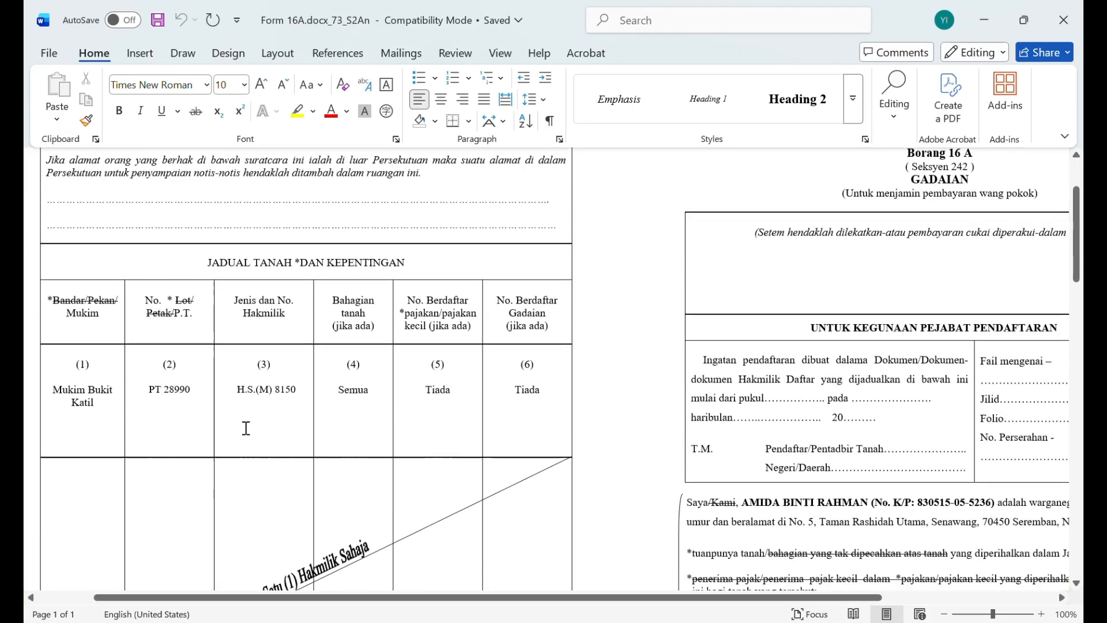
pyautogui.moveTo(60, 299); pyautogui.dragTo(245, 319)
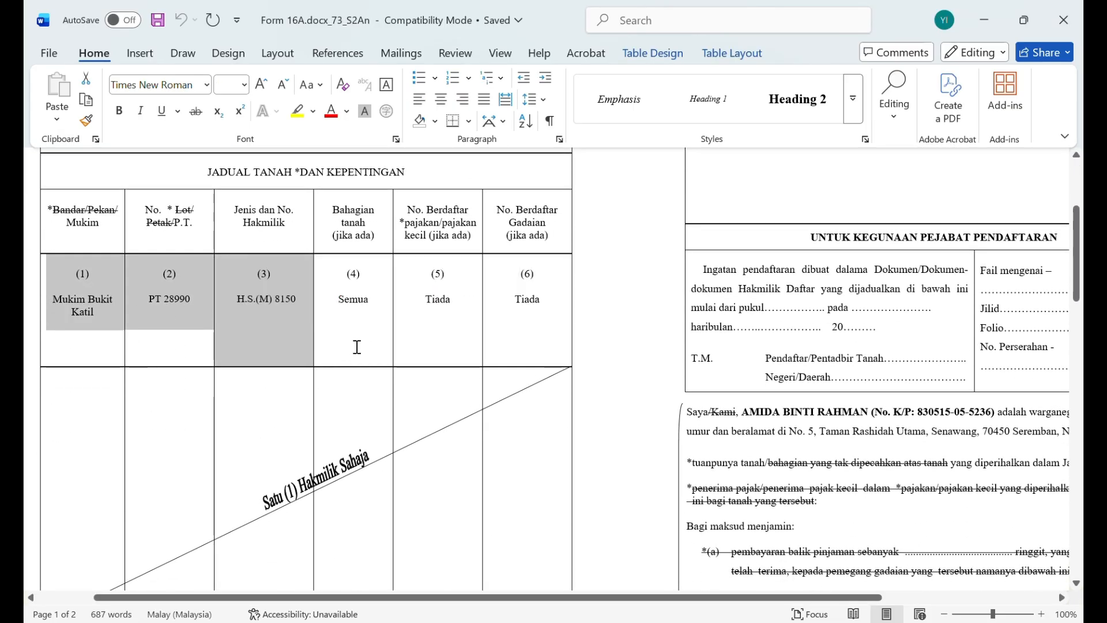
pyautogui.click(500, 518)
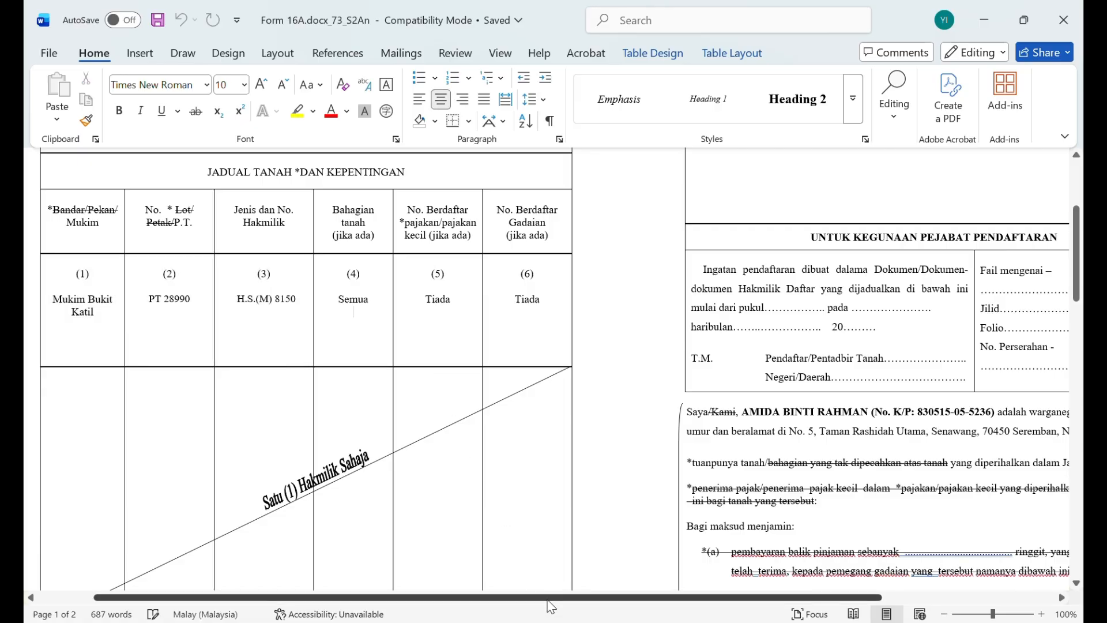
# Check the chargor's name, identity number and address in Form 16A's opening statement and the chargor's details in its bold financing clause
pyautogui.moveTo(549, 596); pyautogui.dragTo(773, 586)
pyautogui.scroll(-3, 664, 430)
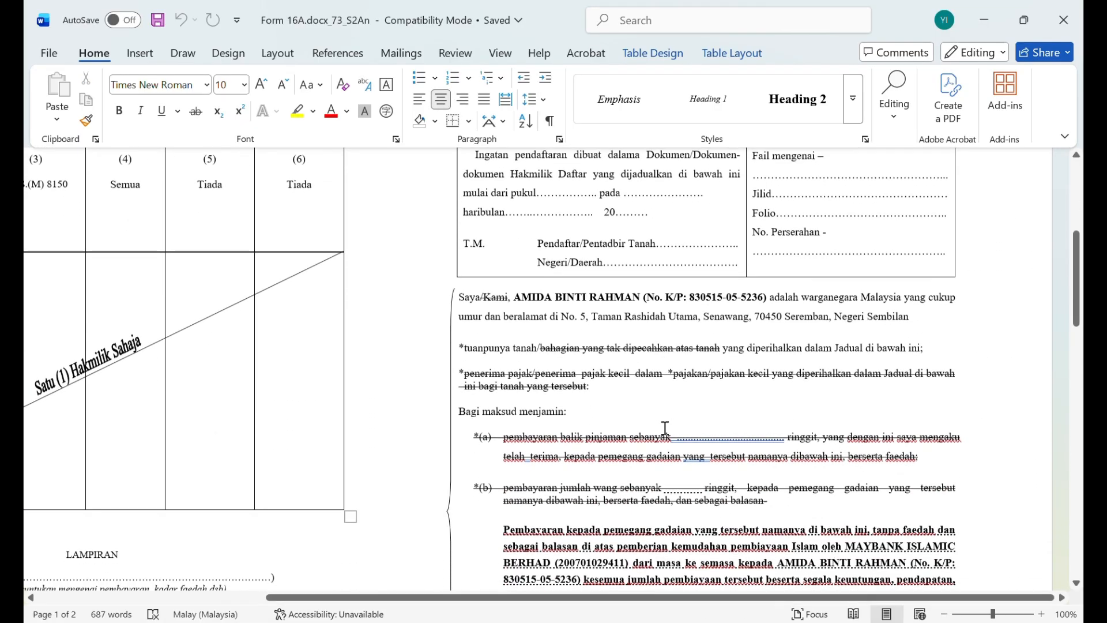
pyautogui.moveTo(516, 257); pyautogui.dragTo(904, 276)
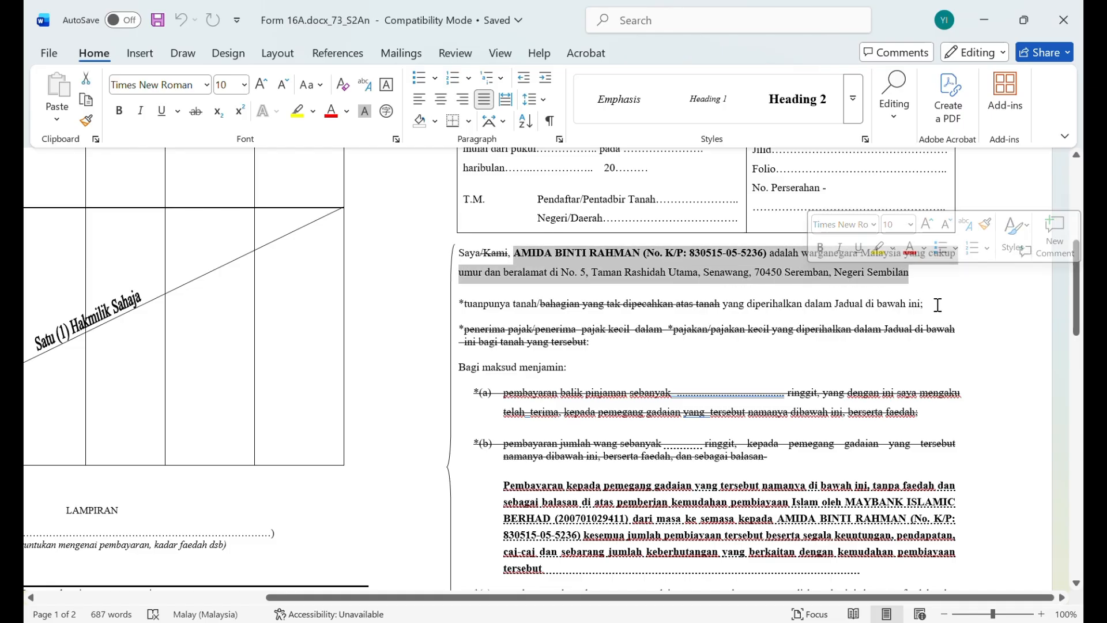
pyautogui.click(884, 323)
pyautogui.scroll(-3, 813, 346)
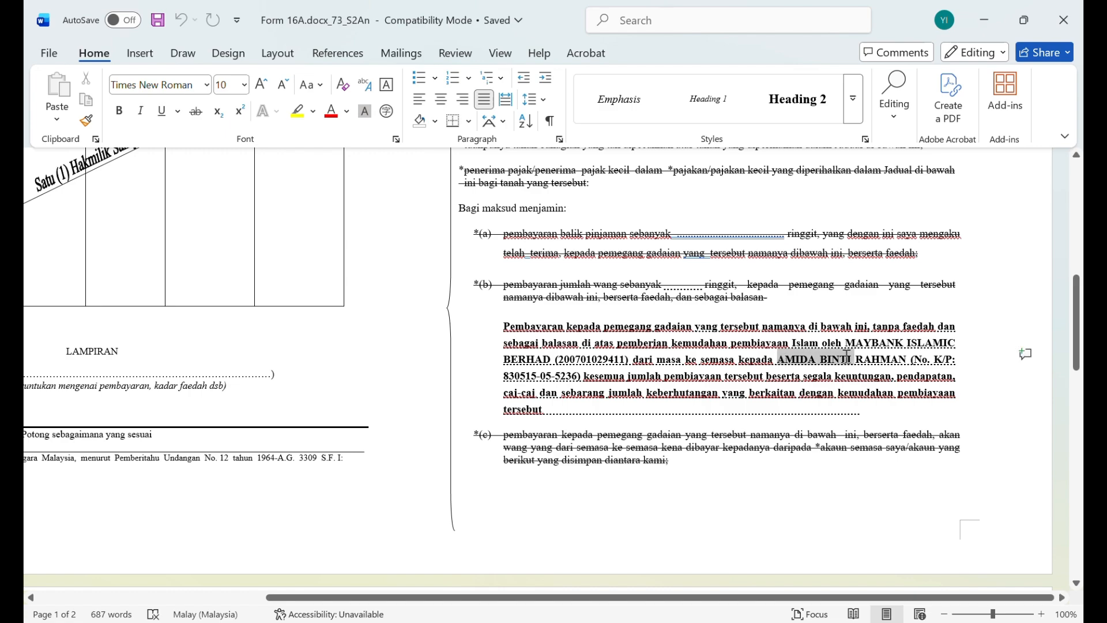
pyautogui.moveTo(845, 356); pyautogui.dragTo(583, 377)
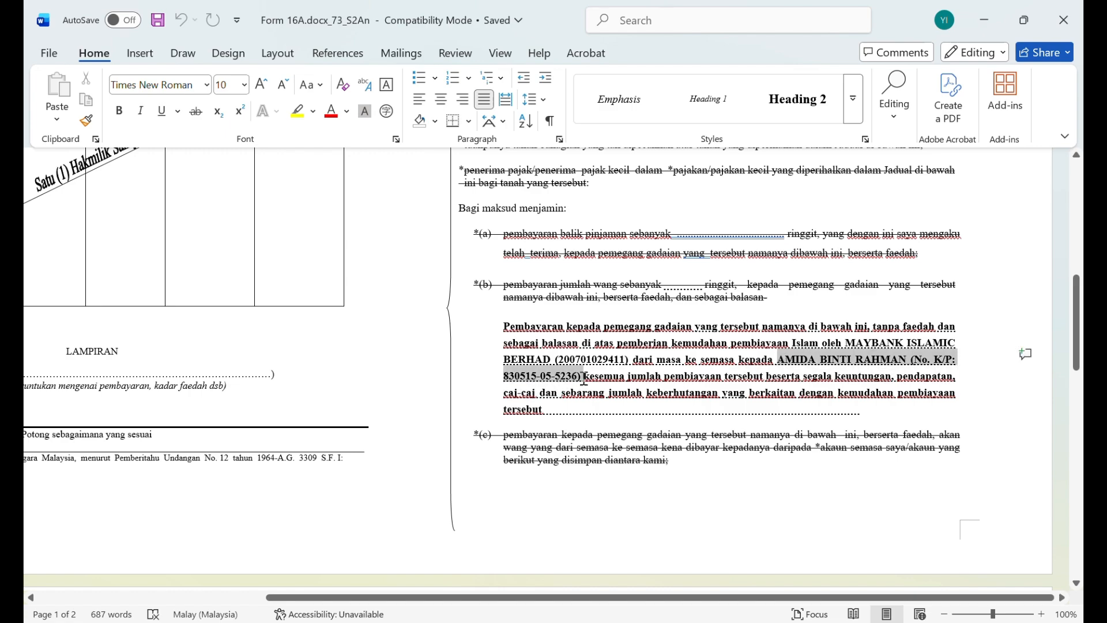
pyautogui.click(657, 393)
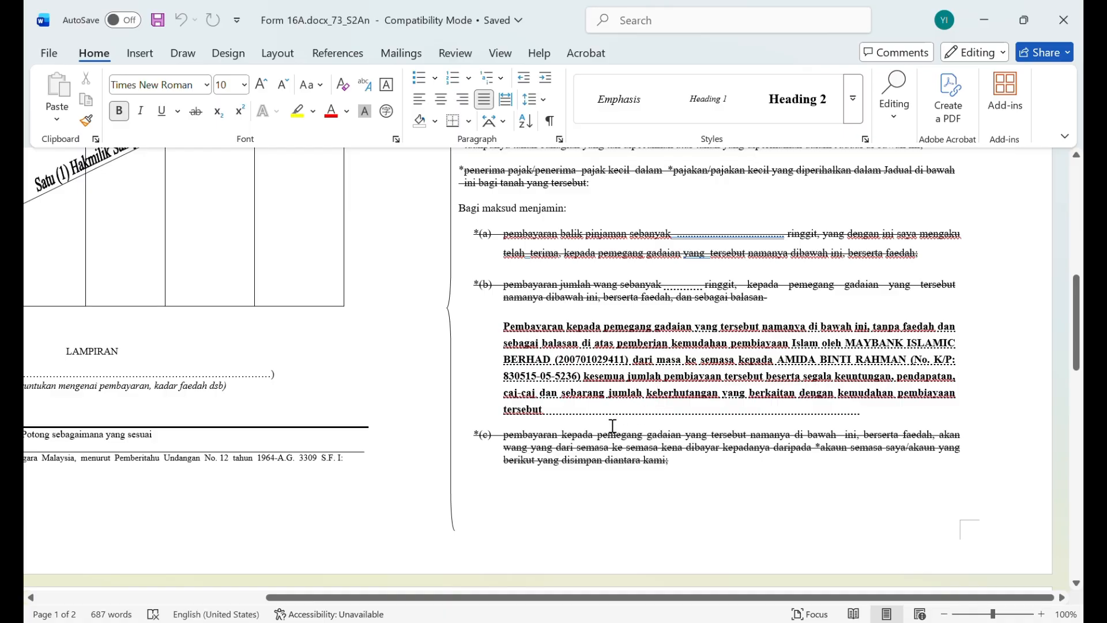
# Check the chargor's name above the signature line on Form 16A's second page, and close the document
pyautogui.scroll(-10, 609, 425)
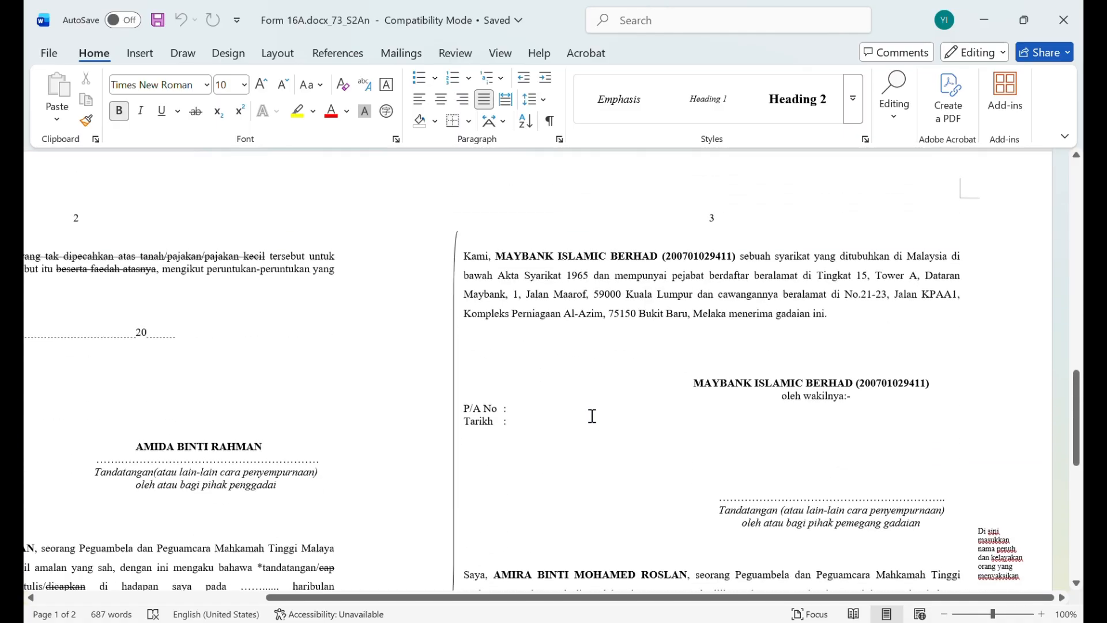
pyautogui.moveTo(599, 597); pyautogui.dragTo(364, 617)
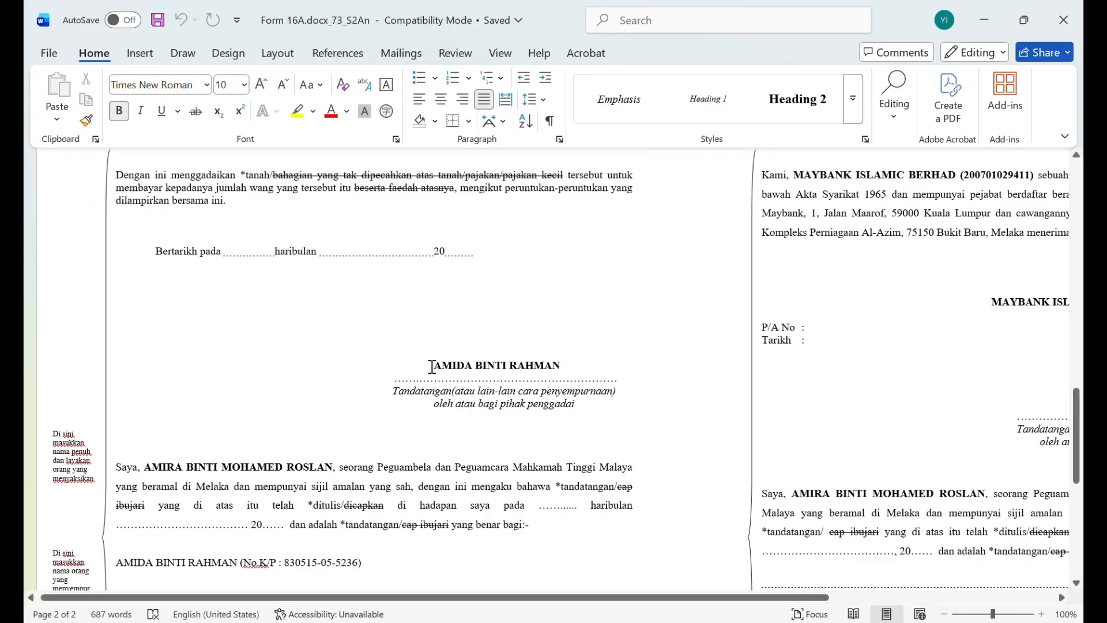
pyautogui.moveTo(432, 367); pyautogui.dragTo(577, 367)
pyautogui.click(622, 368)
pyautogui.click(1061, 17)
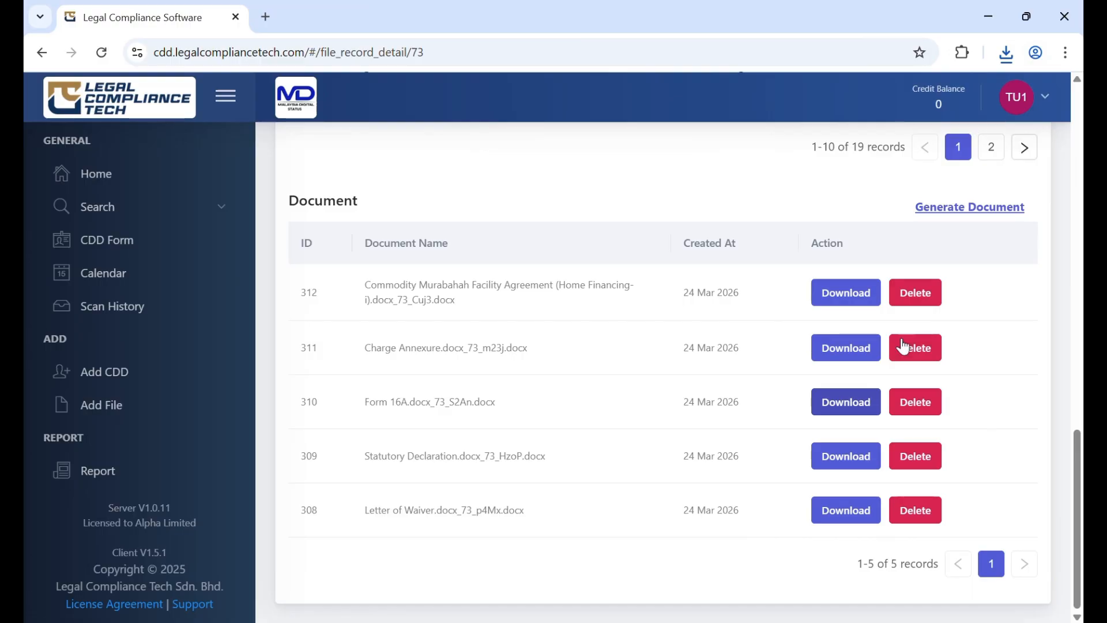
# Download the generated Statutory Declaration from the file's document list and open it in Word with editing enabled
pyautogui.click(847, 459)
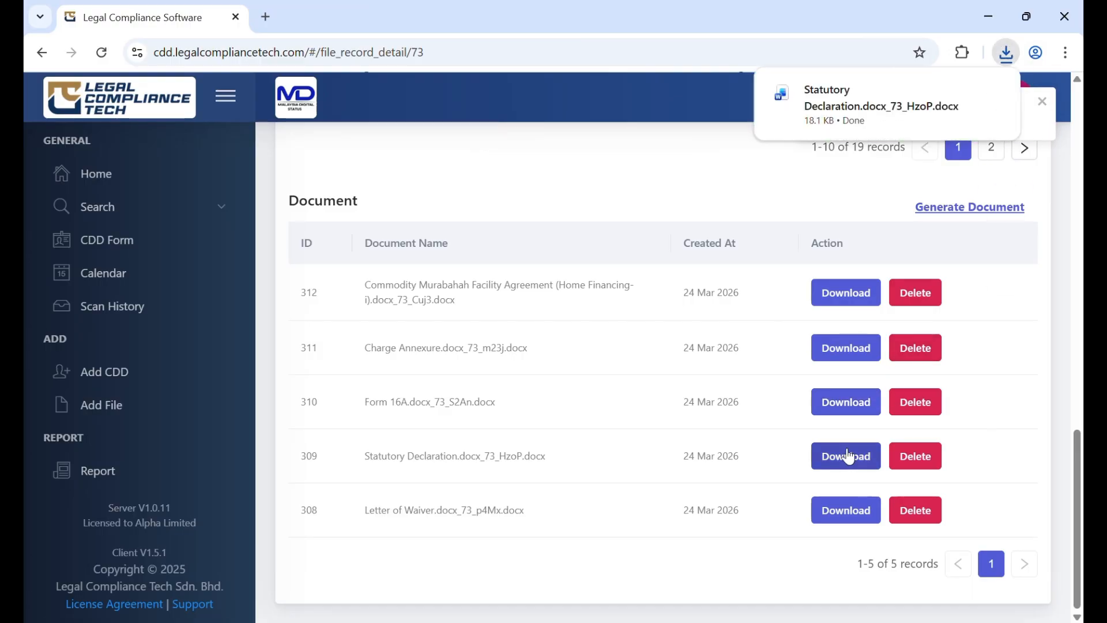
pyautogui.click(824, 100)
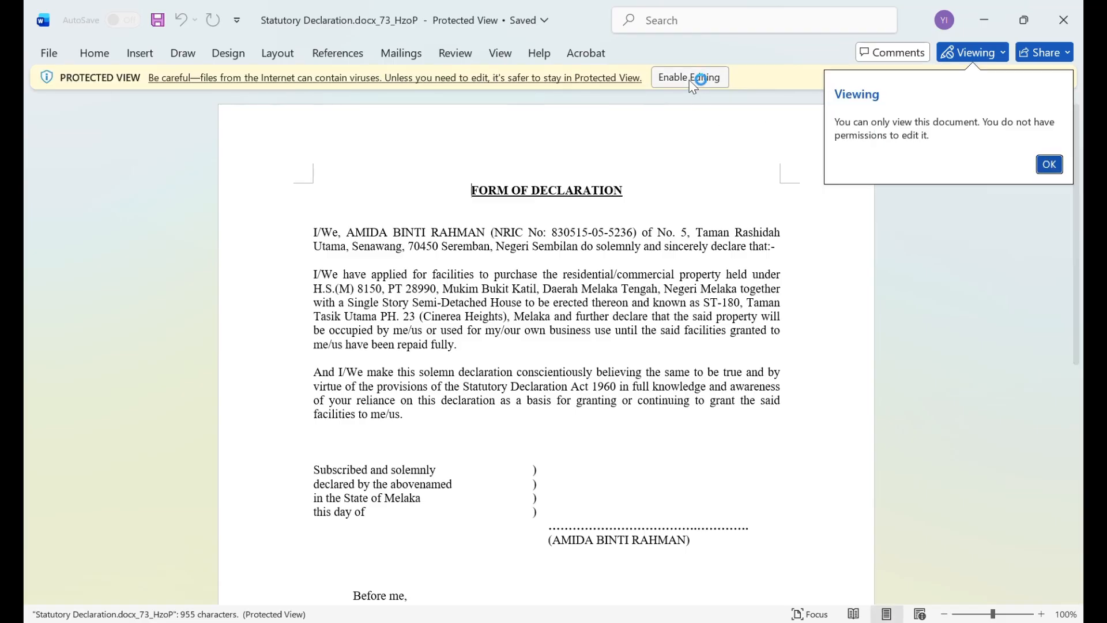
pyautogui.click(698, 76)
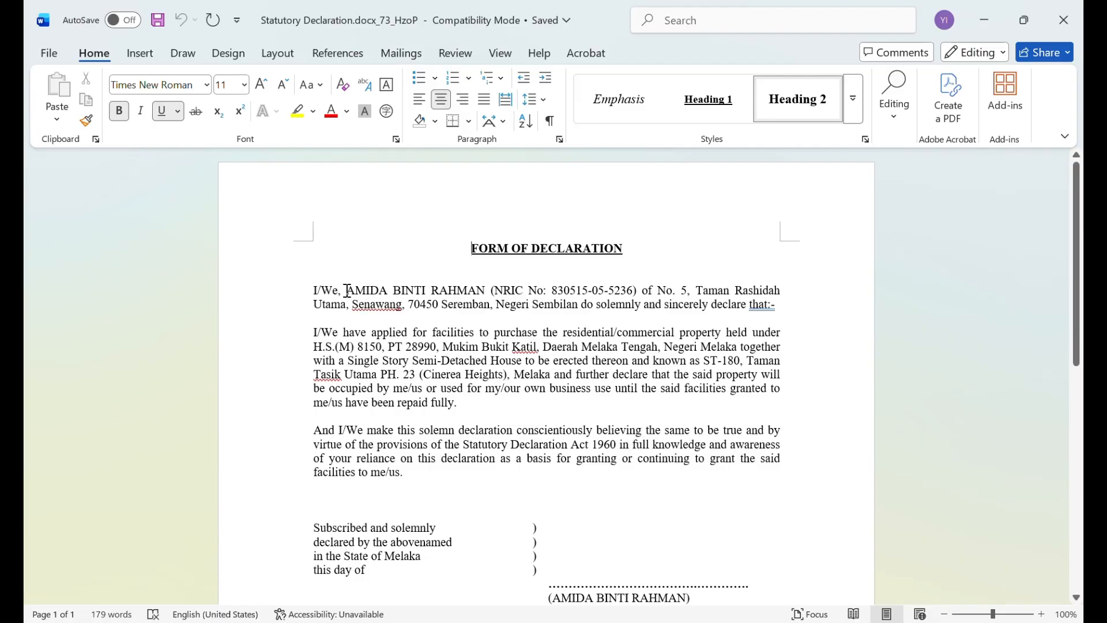
# Check the declarant's particulars and the property description in the first two paragraphs of the Form of Declaration
pyautogui.moveTo(347, 291); pyautogui.dragTo(578, 305)
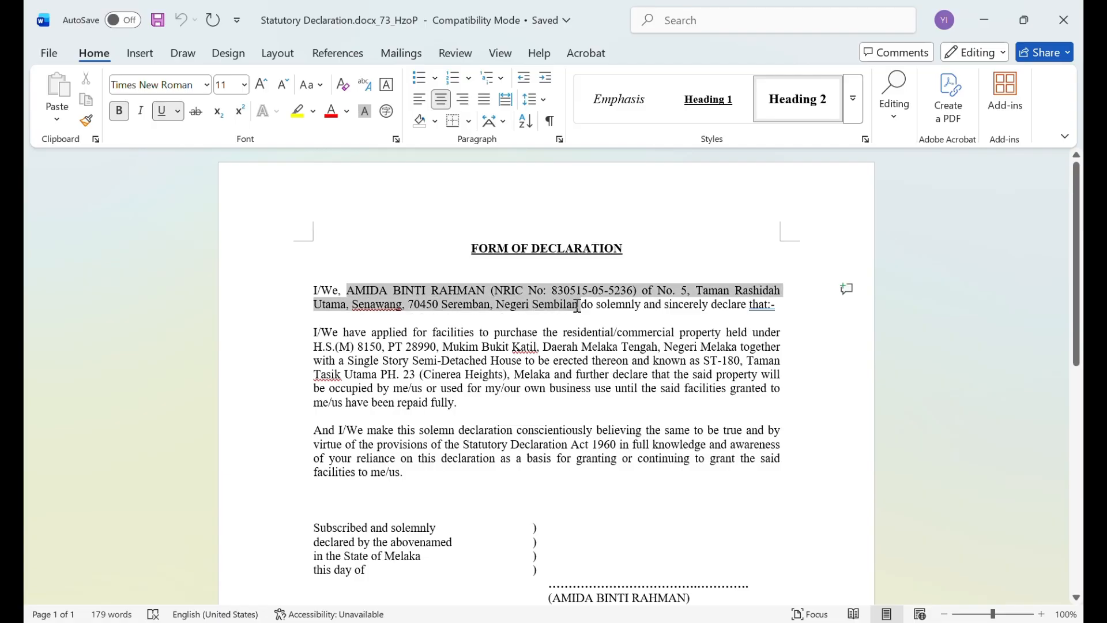
pyautogui.click(571, 317)
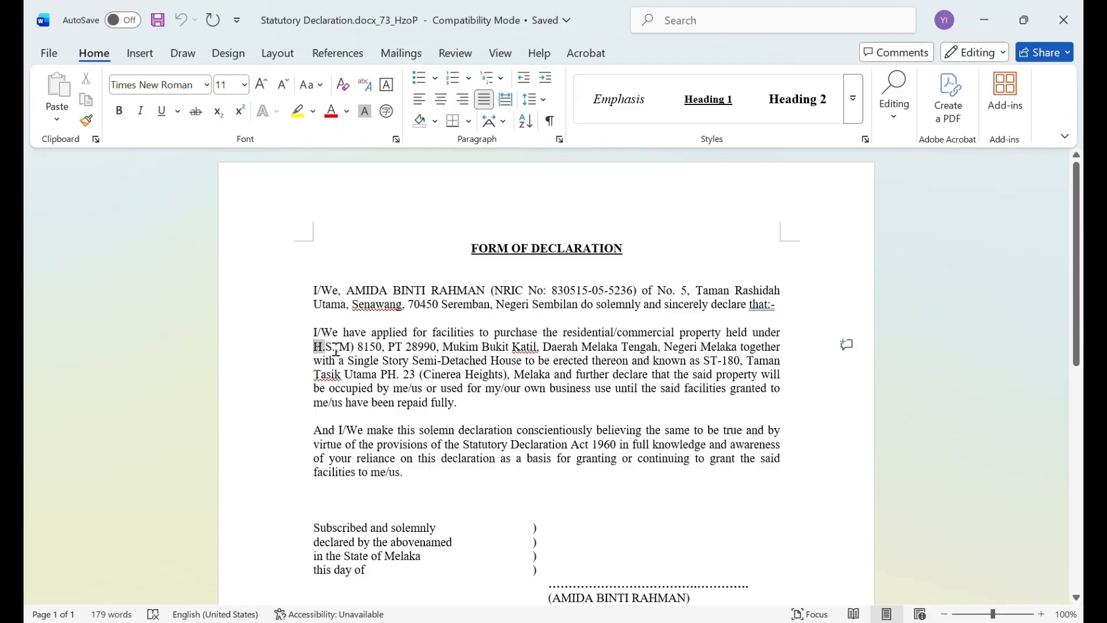
pyautogui.moveTo(336, 349); pyautogui.dragTo(548, 372)
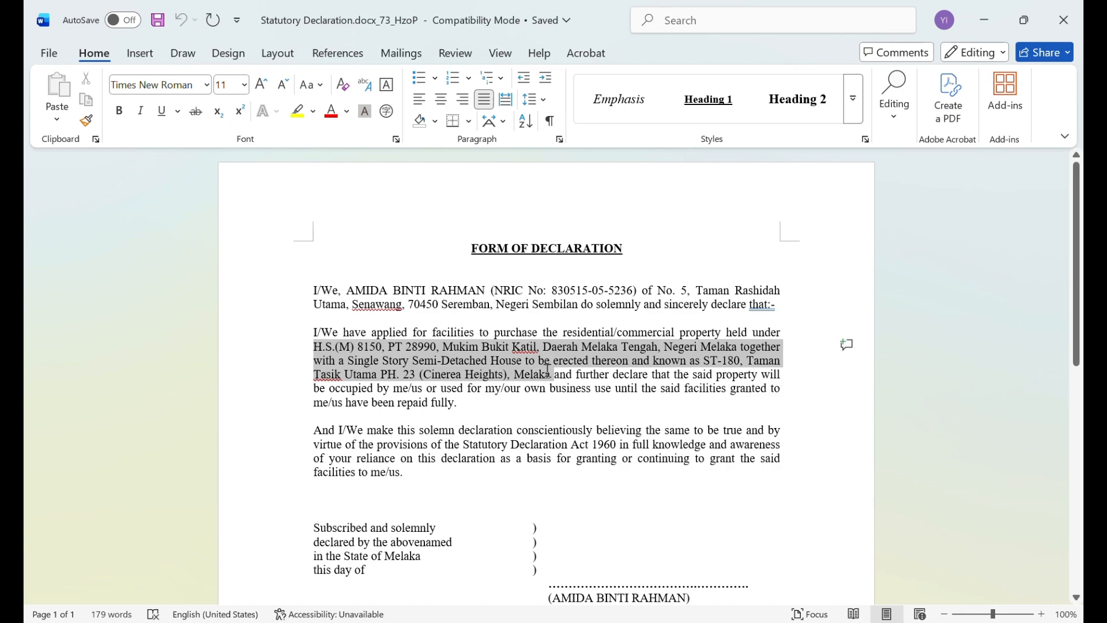
pyautogui.click(554, 404)
# Check the declarant's name below the Statutory Declaration's signature line, and close the document
pyautogui.scroll(-3, 553, 404)
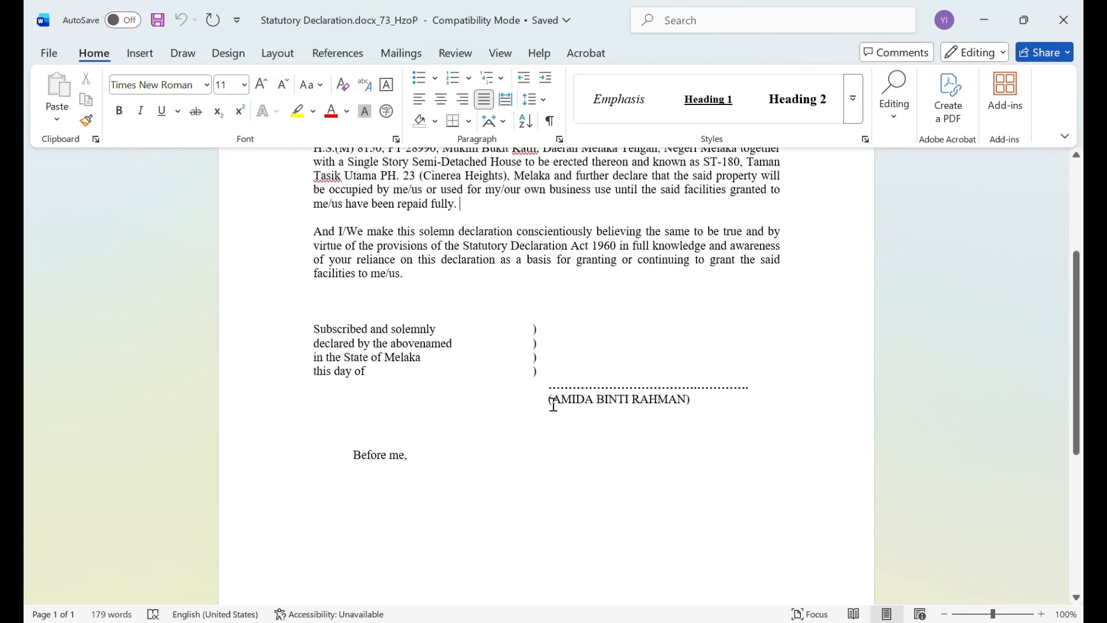
pyautogui.moveTo(550, 399); pyautogui.dragTo(698, 399)
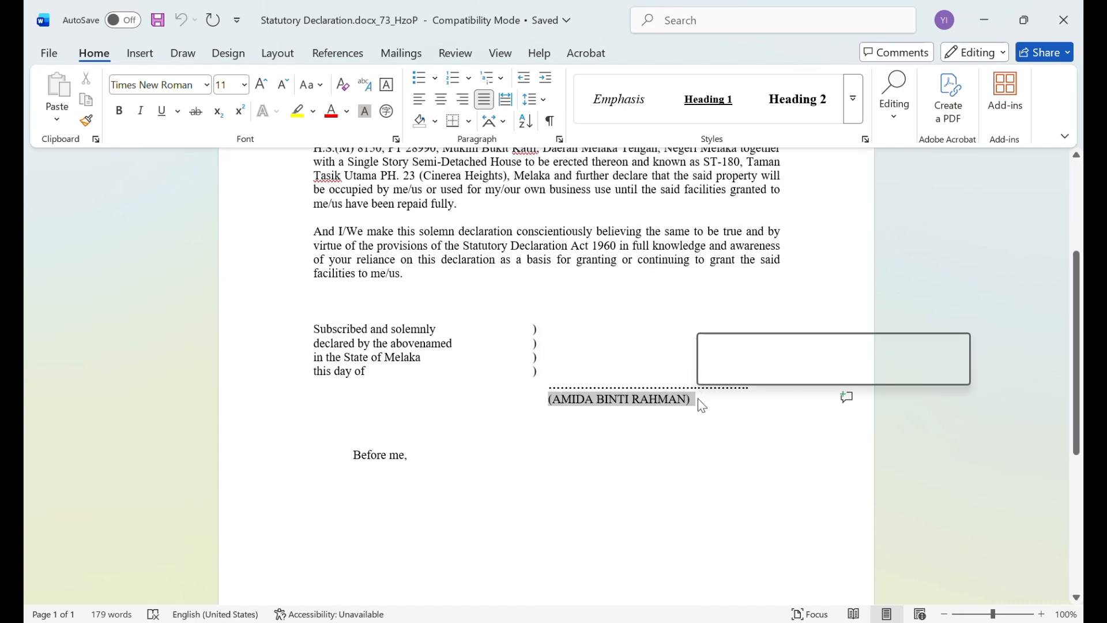
pyautogui.click(699, 424)
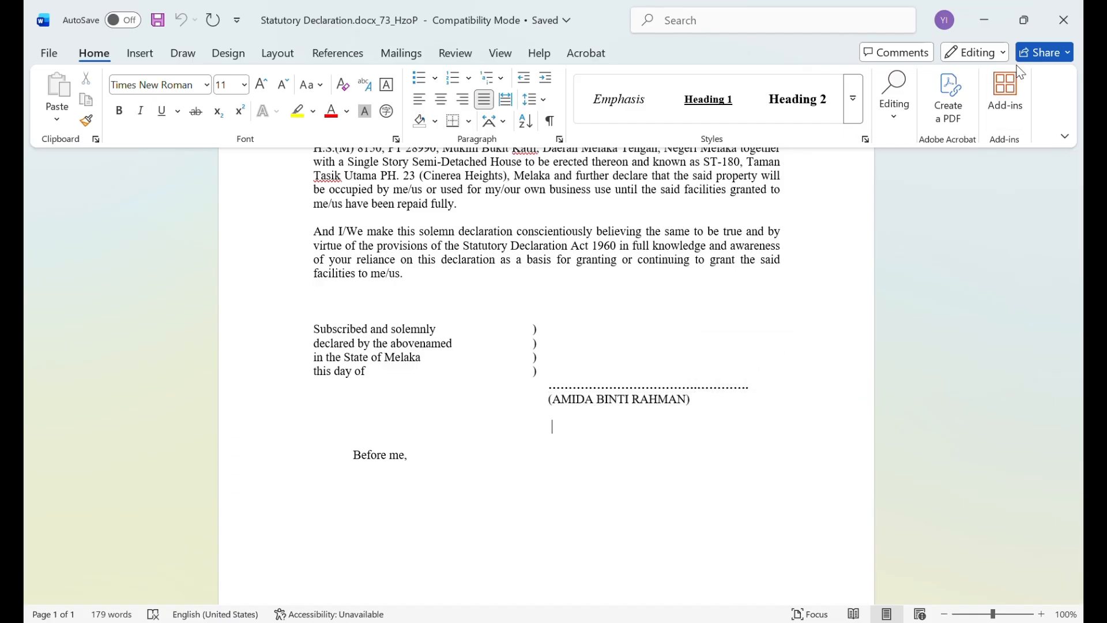
pyautogui.click(1050, 28)
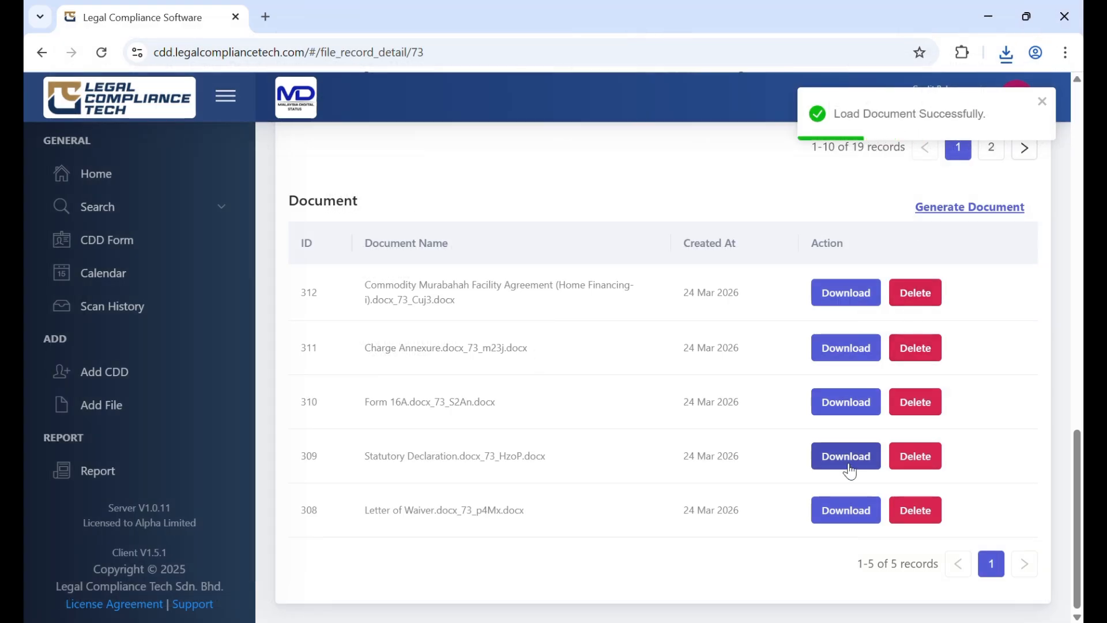
# Download the generated Letter of Waiver from the file's document list and open it in Word with editing enabled
pyautogui.click(855, 515)
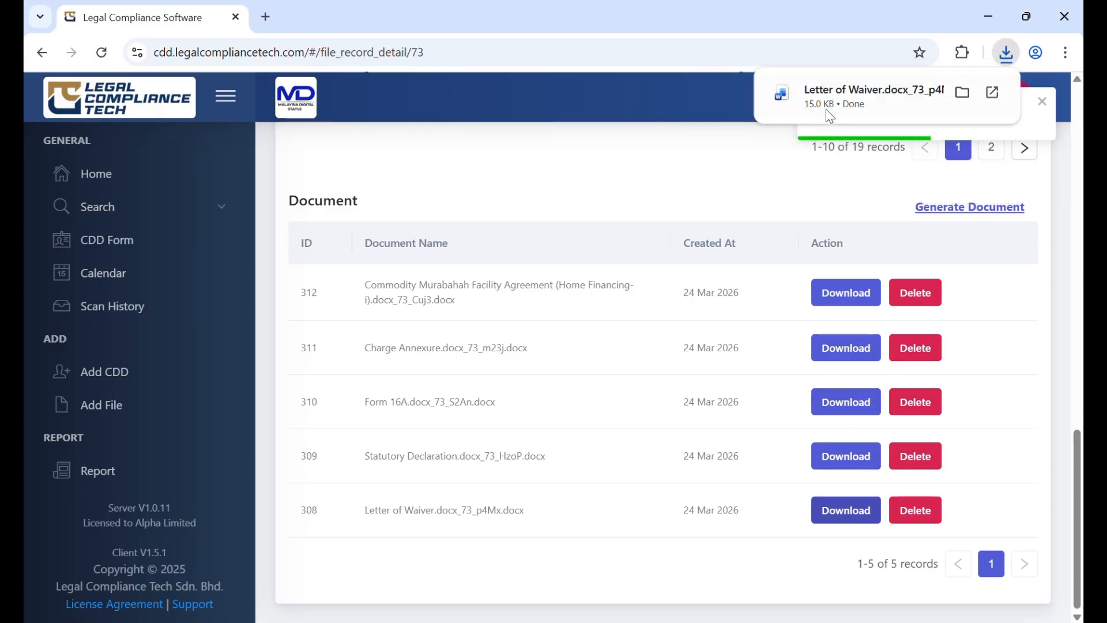
pyautogui.click(835, 97)
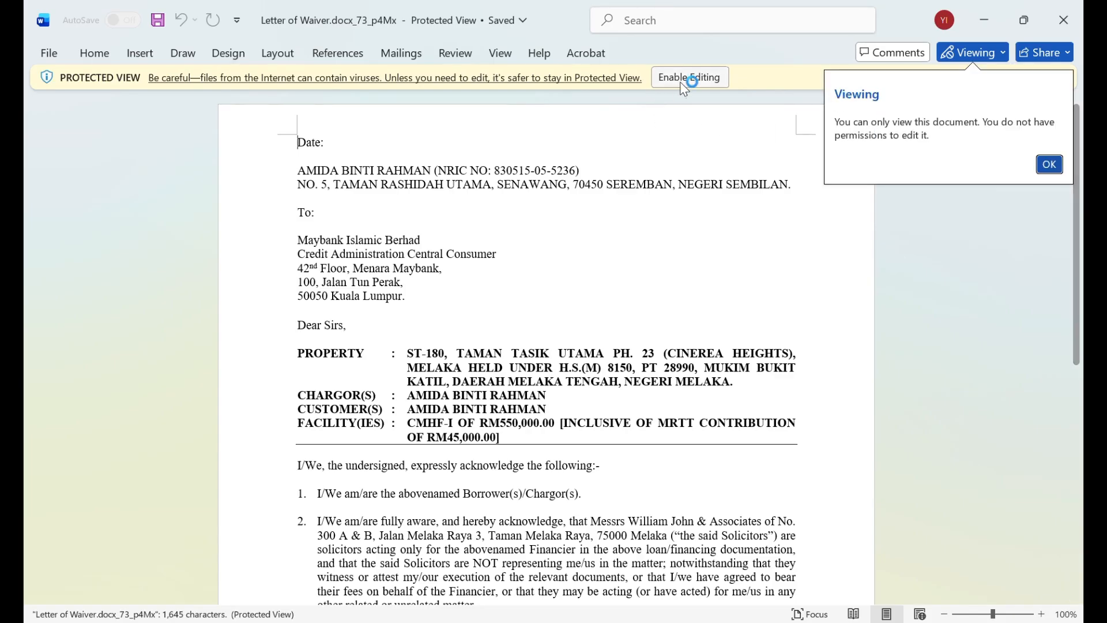
pyautogui.click(683, 78)
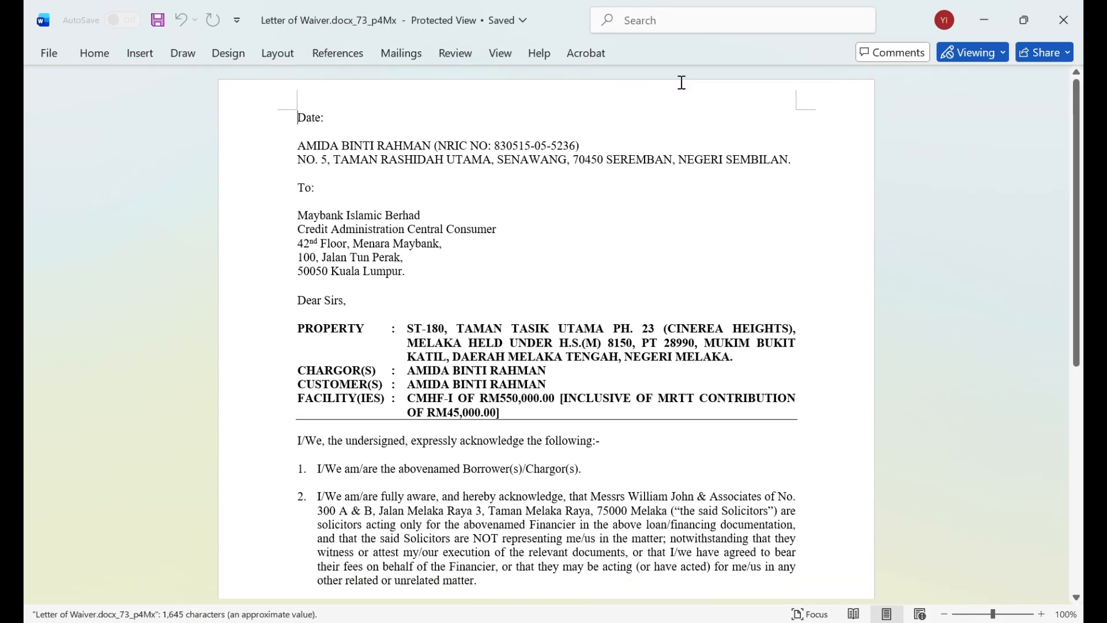
# Check the sender's details and the property, chargor, customer and facility entries in the Letter of Waiver's heading
pyautogui.moveTo(298, 228); pyautogui.dragTo(772, 251)
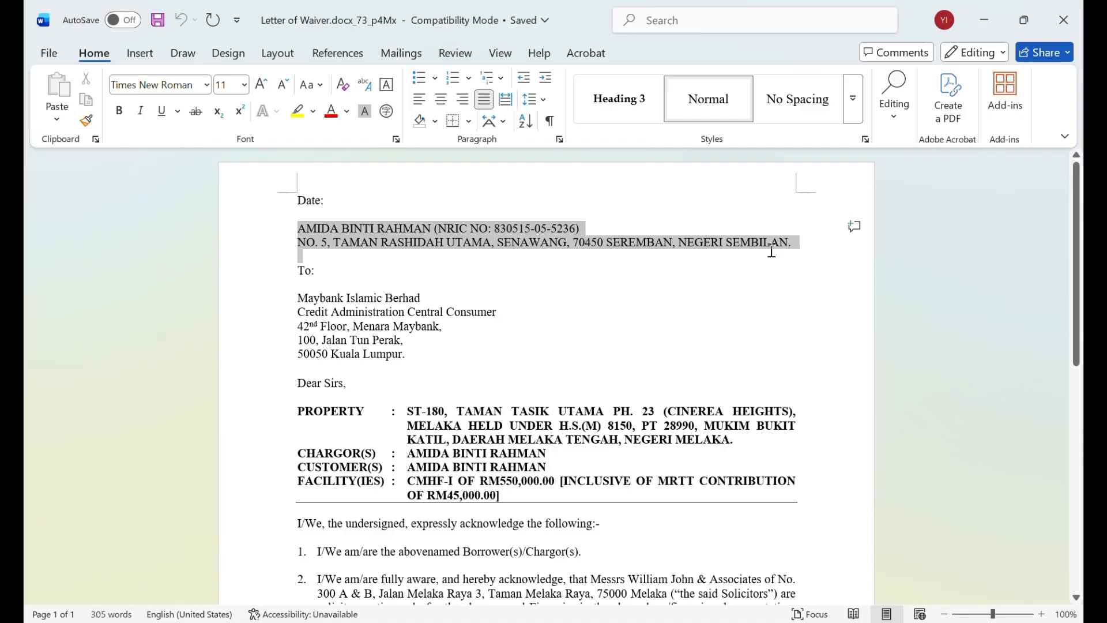
pyautogui.moveTo(294, 411); pyautogui.dragTo(507, 495)
pyautogui.scroll(-3, 485, 496)
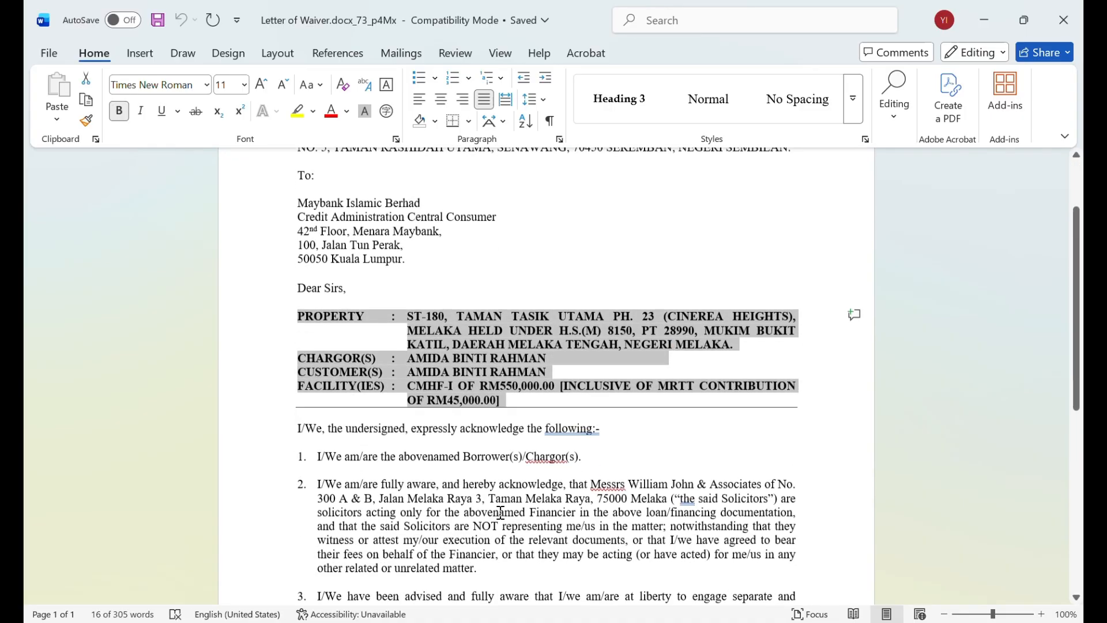
pyautogui.click(483, 493)
# Check the signatory's name under the Letter of Waiver's closing, and close the document
pyautogui.scroll(-5, 481, 494)
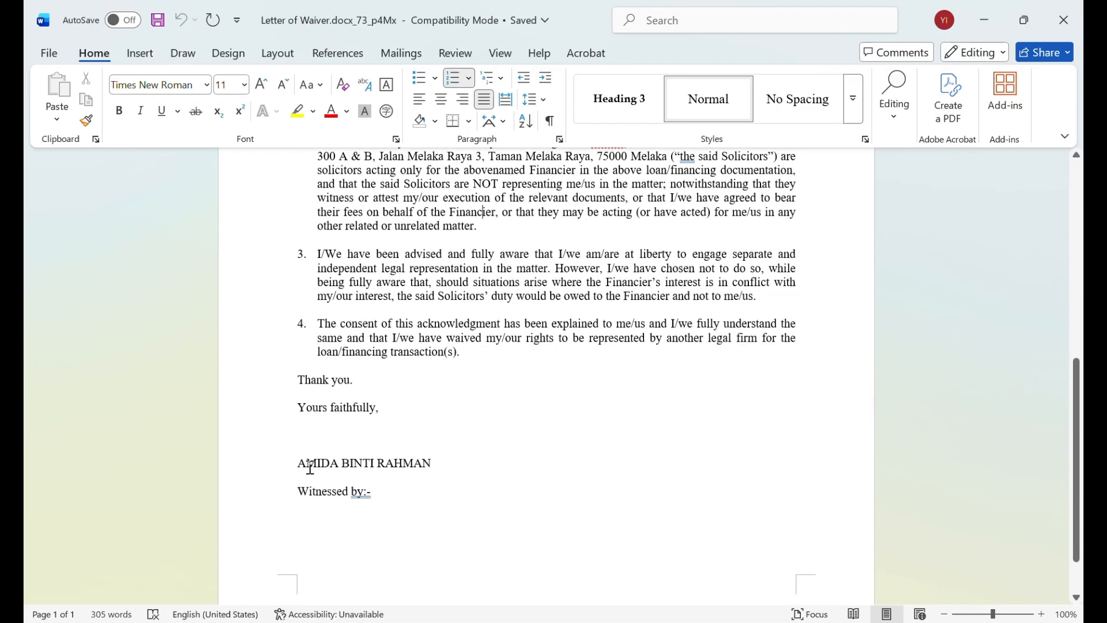
pyautogui.moveTo(297, 462); pyautogui.dragTo(430, 463)
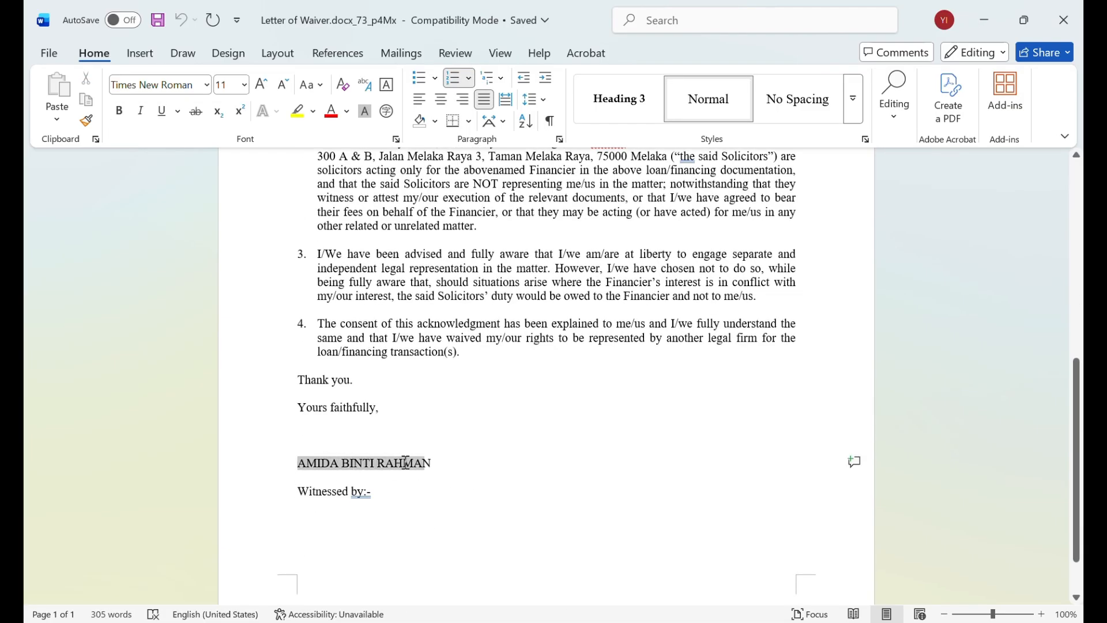
pyautogui.click(471, 477)
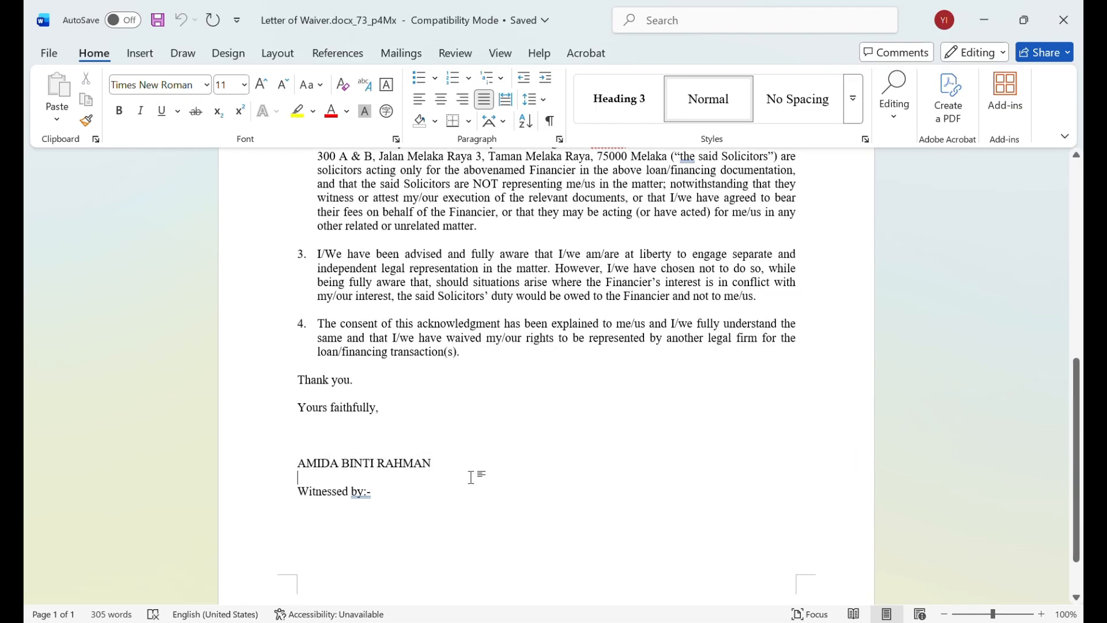
pyautogui.click(1054, 24)
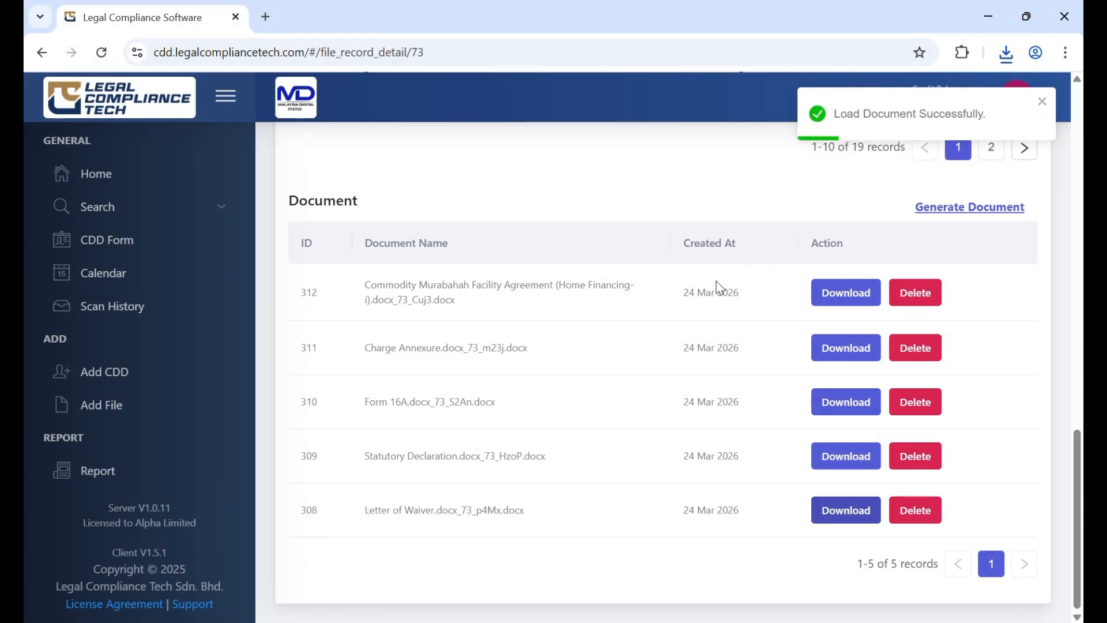